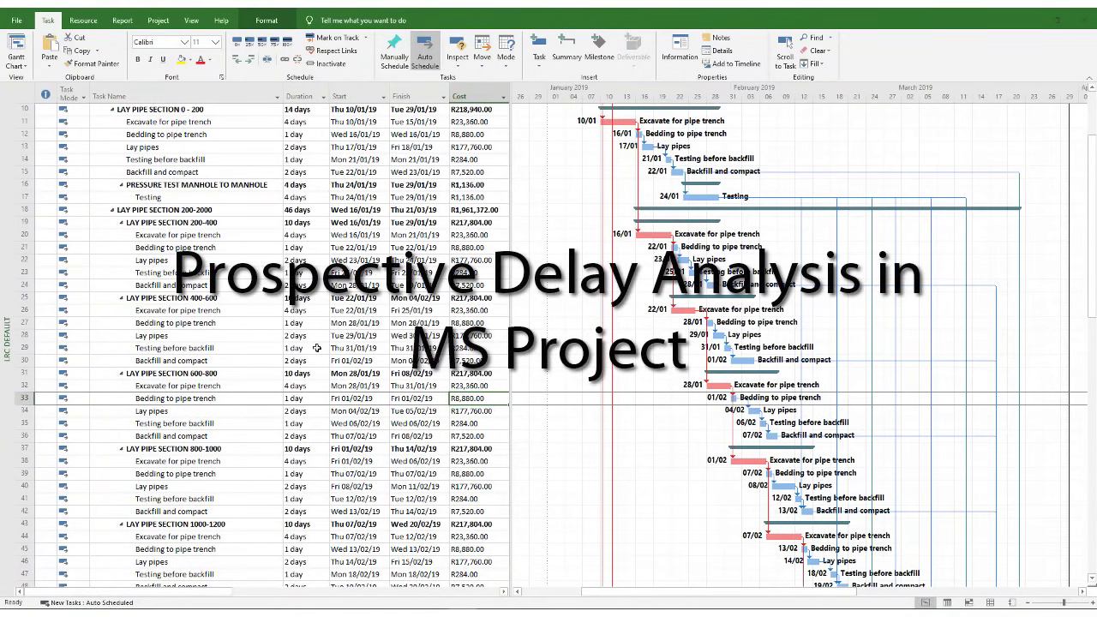
Select the Bedding, Testing and Excavate for pipe trench tasks, then the whole LAY PIPE SECTION 600-800 group
click(265, 322)
scroll(264, 318, up, 3)
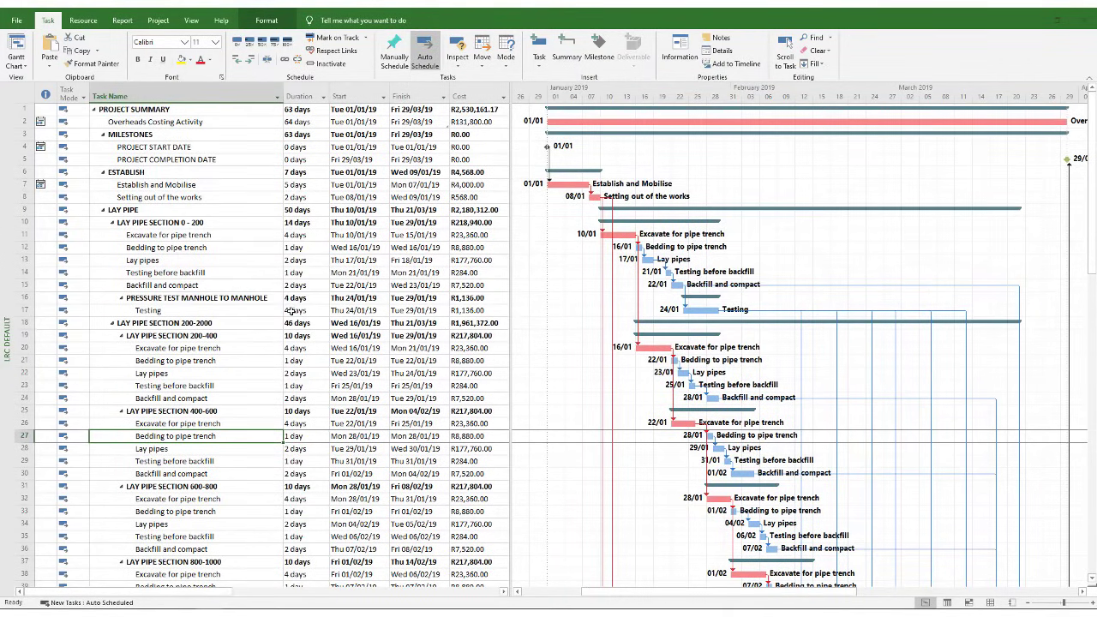
scroll(291, 312, down, 2)
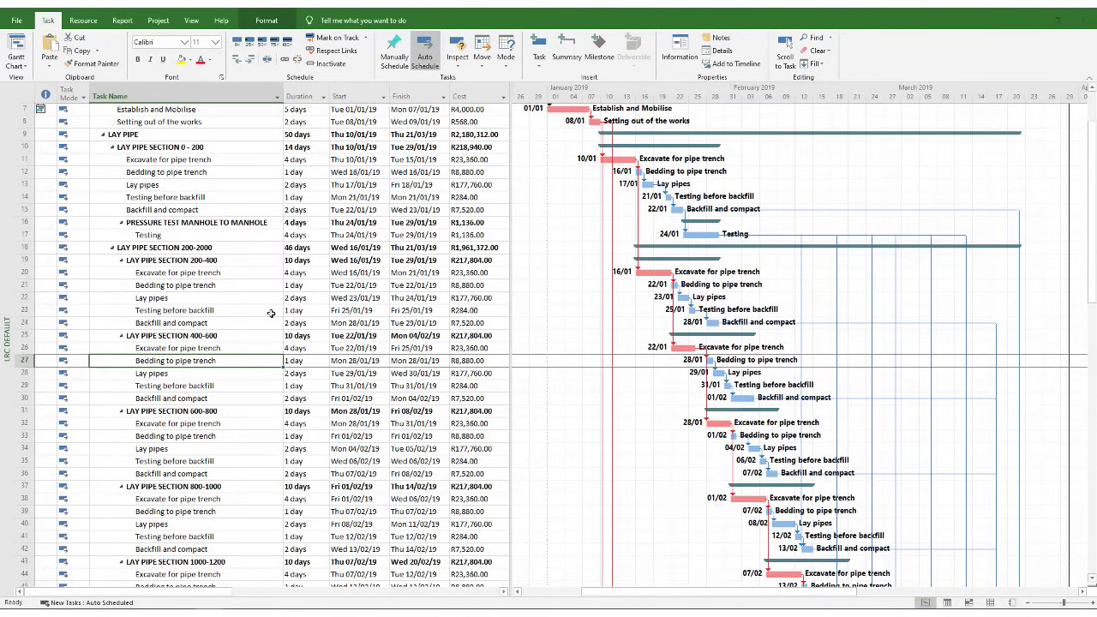
click(271, 313)
scroll(272, 314, down, 3)
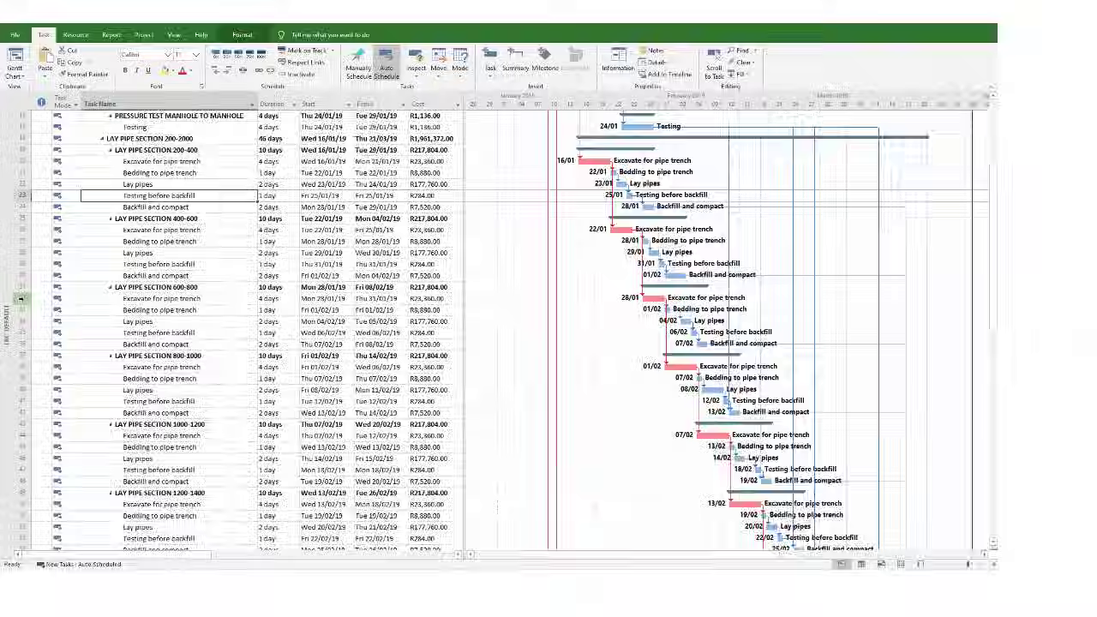
click(23, 311)
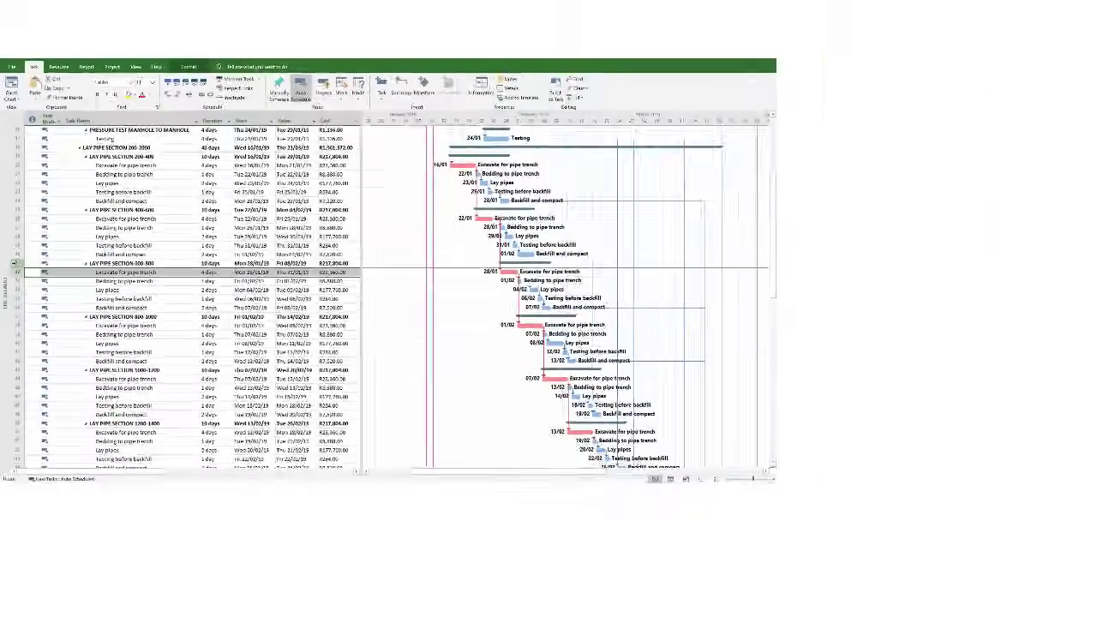
drag(17, 273, 17, 323)
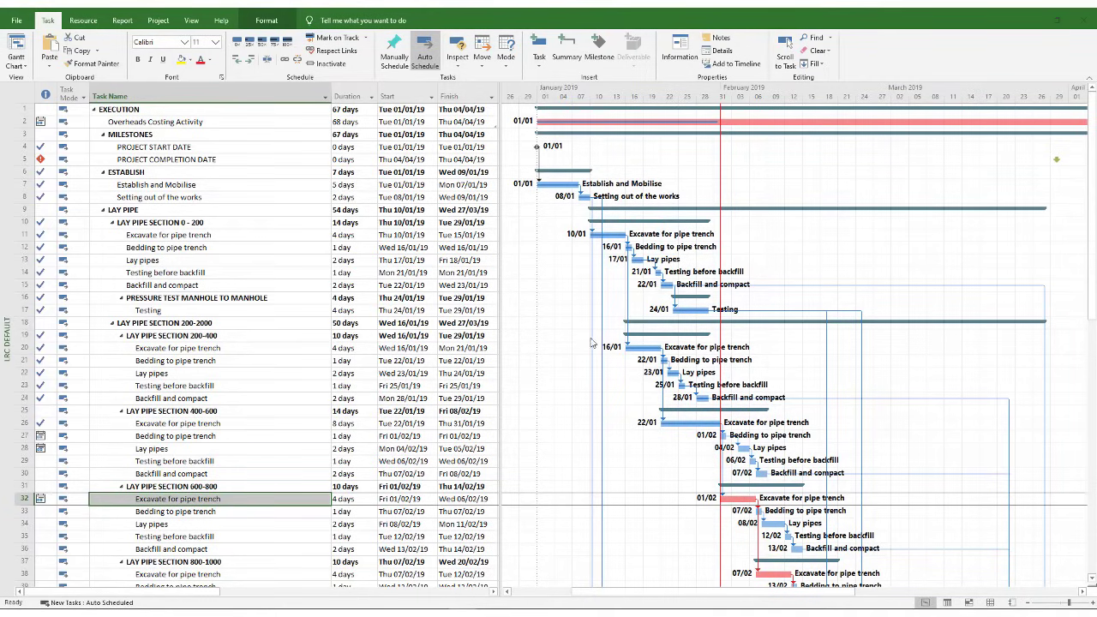
Widen the task table to show Total Slack and review the -4 day values on the delayed sections
drag(498, 347, 554, 328)
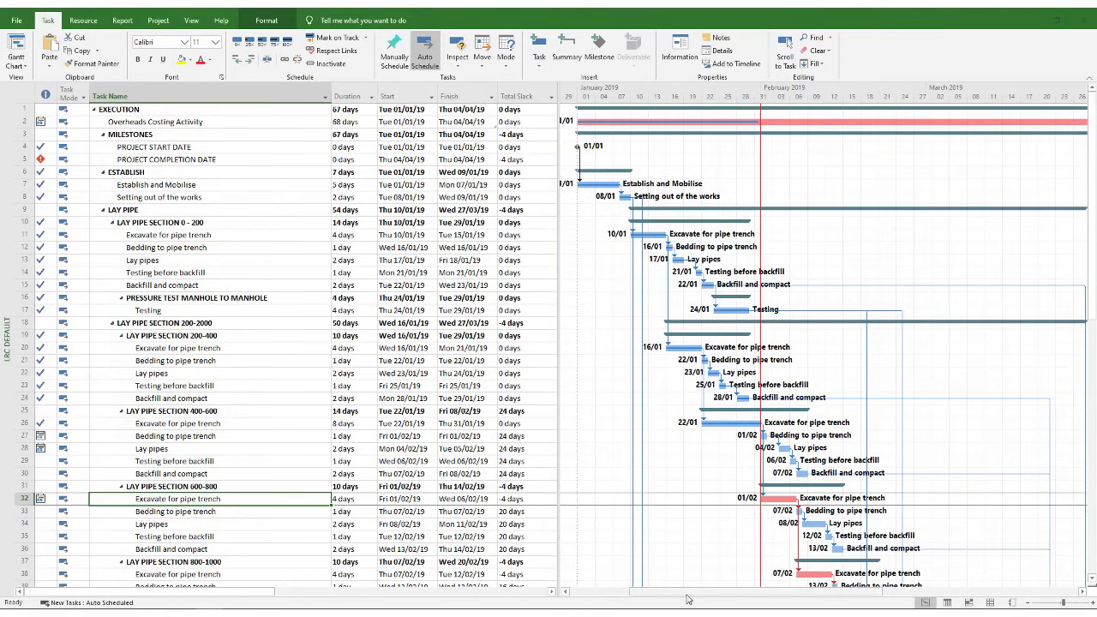
mouse_move(686, 594)
mouse_down()
mouse_move(787, 596)
mouse_move(677, 594)
mouse_up()
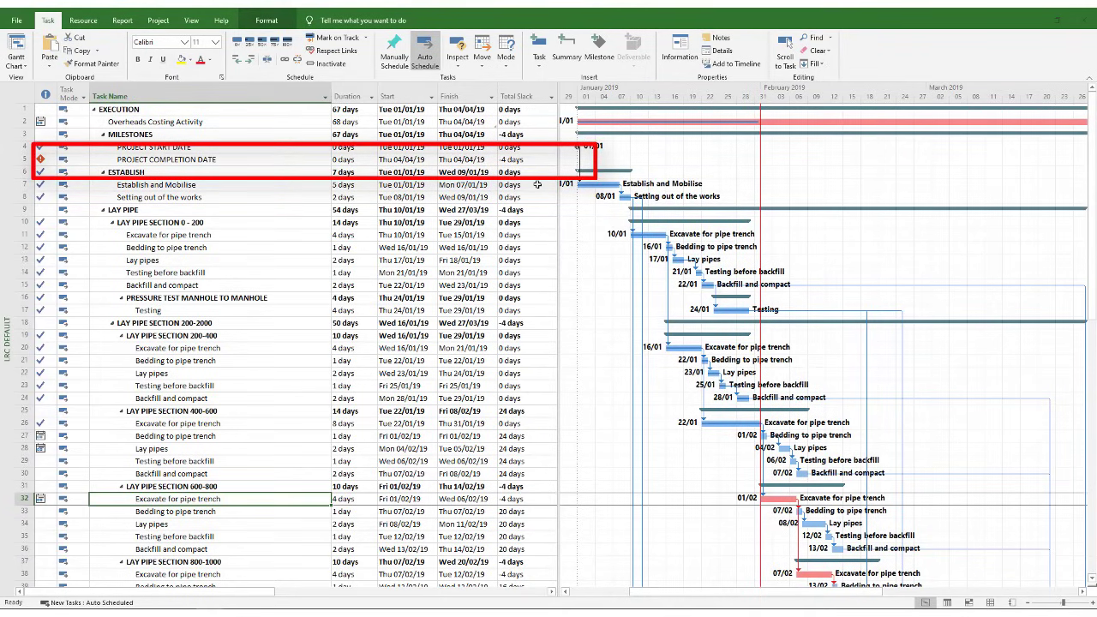
scroll(544, 383, down, 2)
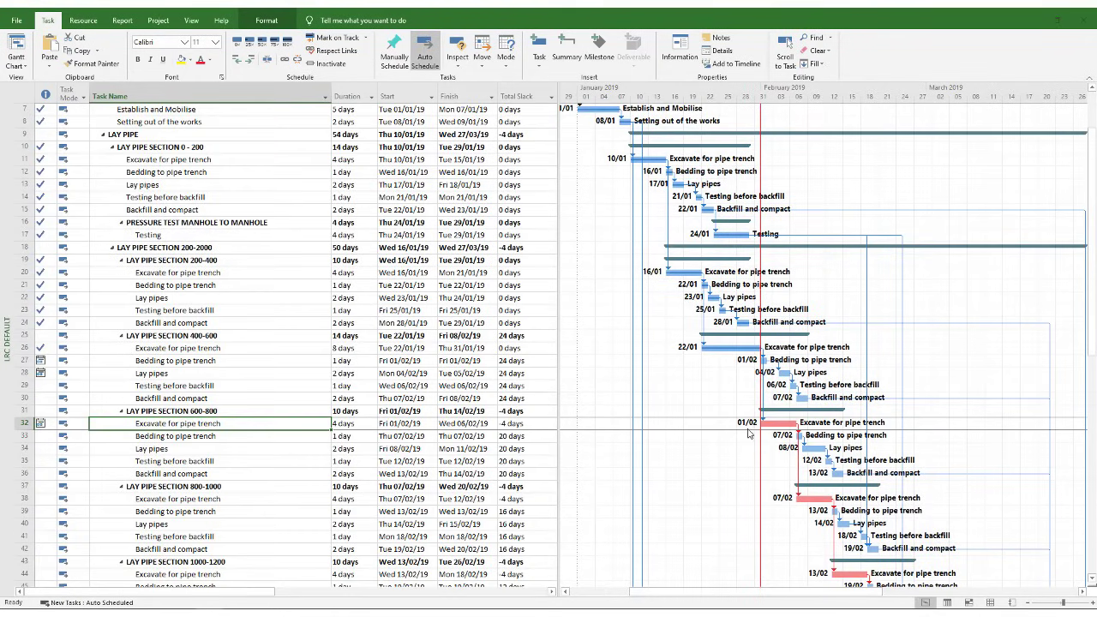
scroll(516, 217, up, 2)
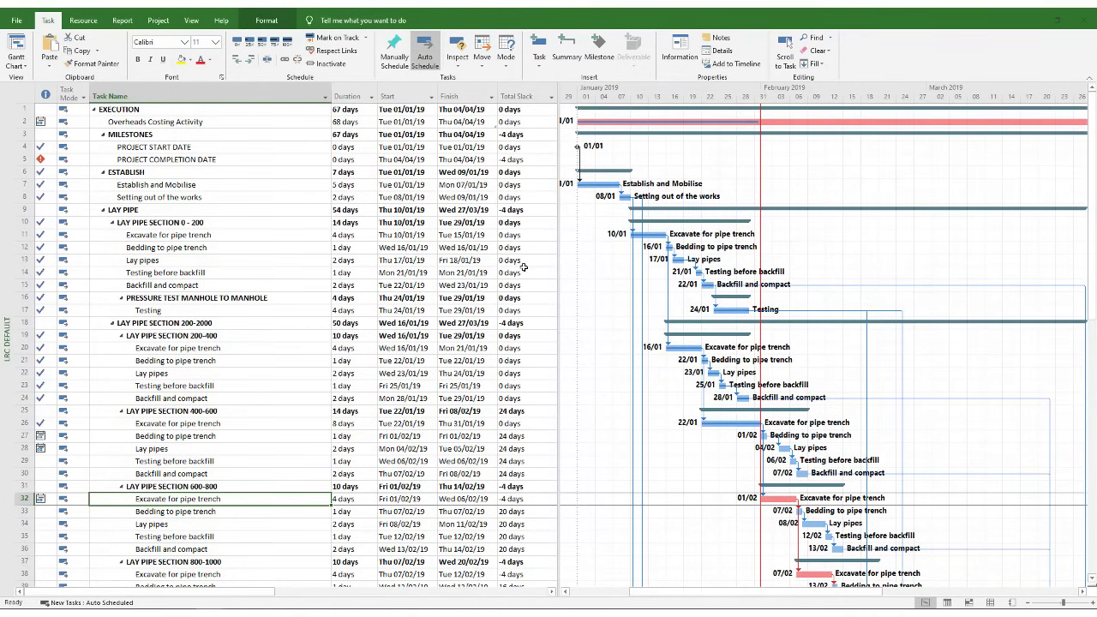
scroll(523, 267, down, 2)
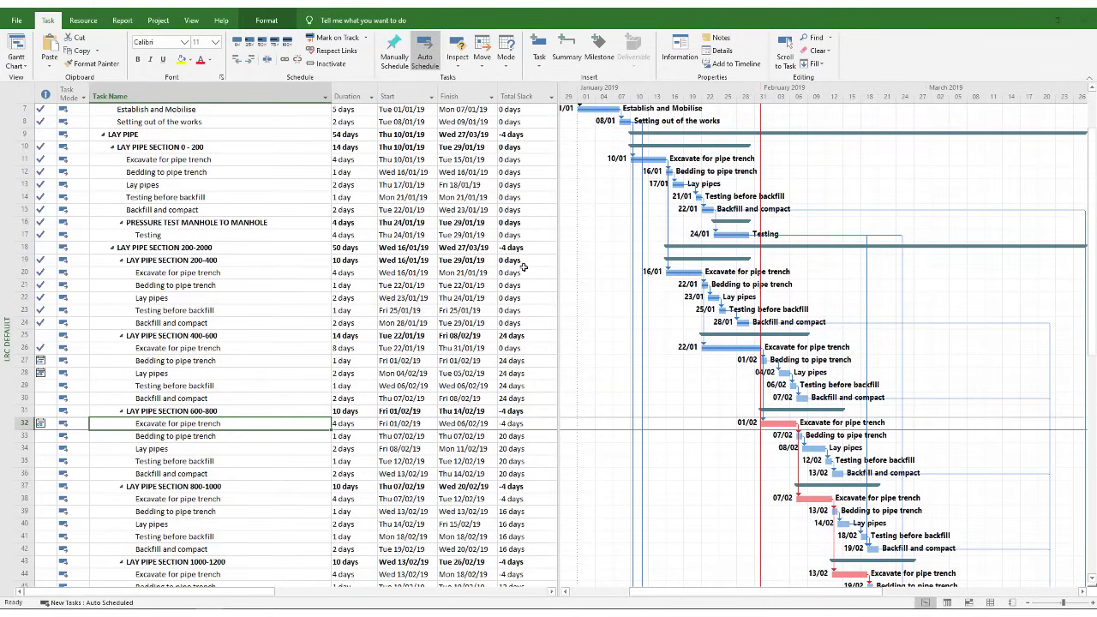
scroll(523, 273, down, 1)
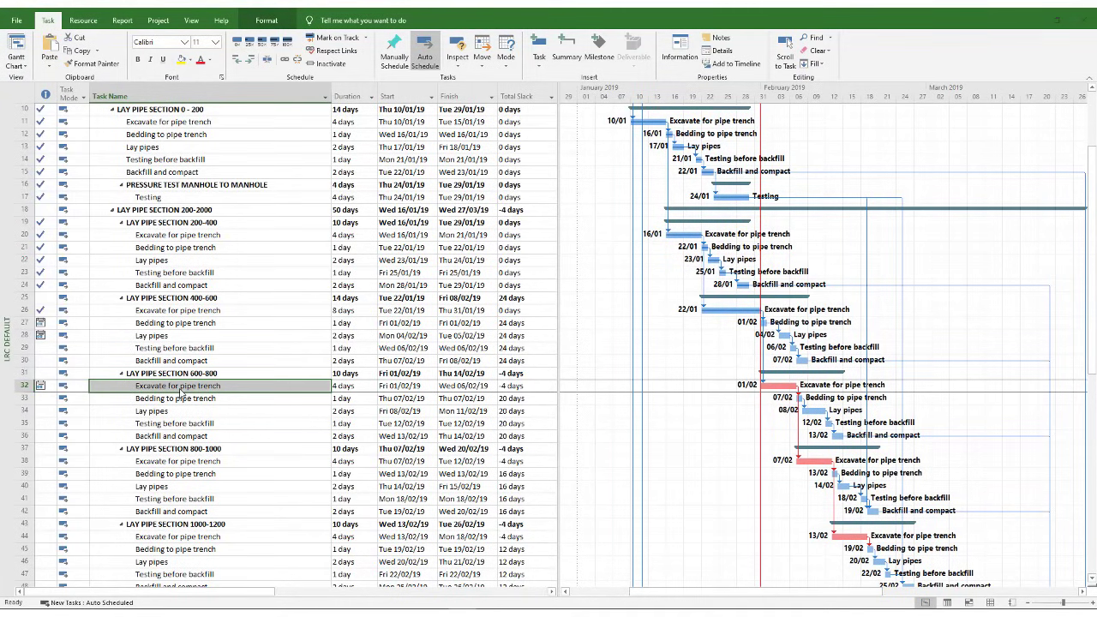
Insert a summary task named INSTRUCTION 001 DELAY IMPACT above Excavate for pipe trench
drag(182, 393, 230, 404)
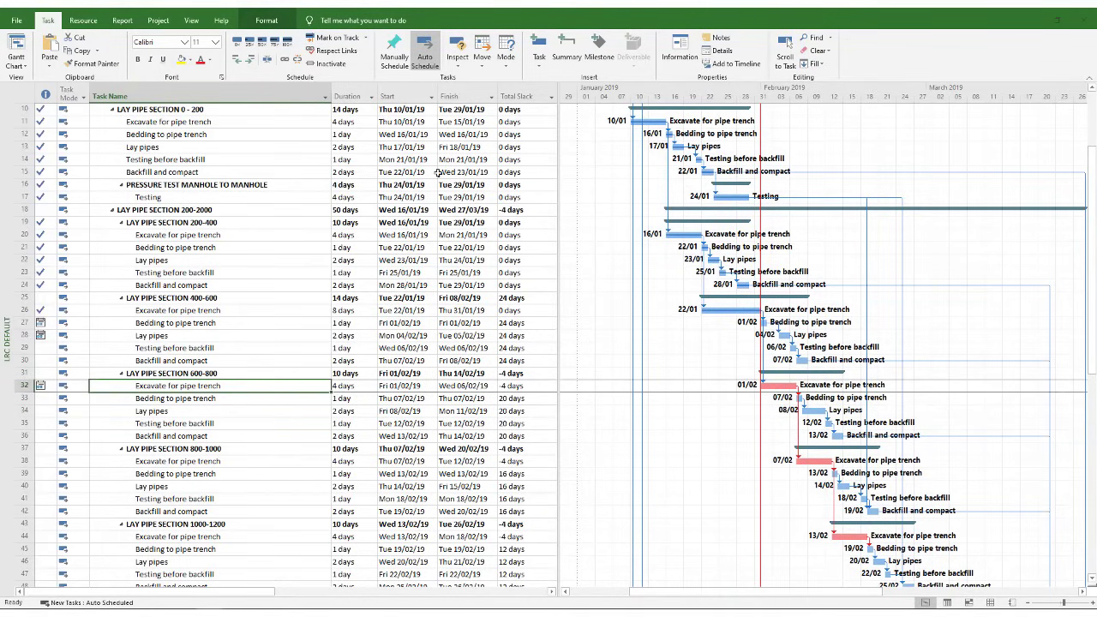
click(571, 45)
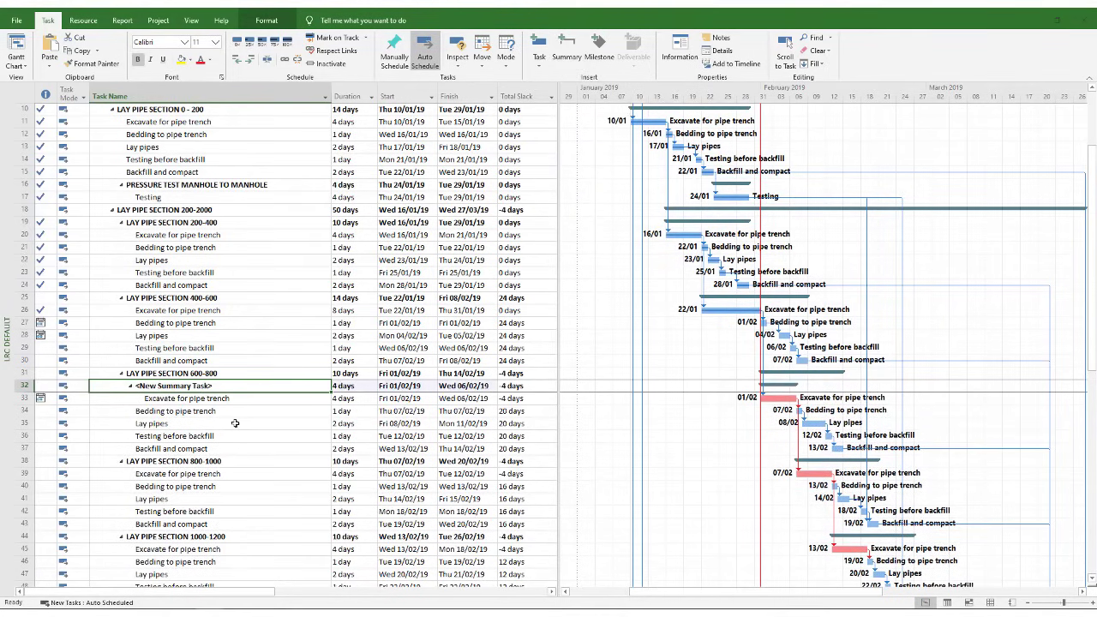
scroll(233, 409, down, 1)
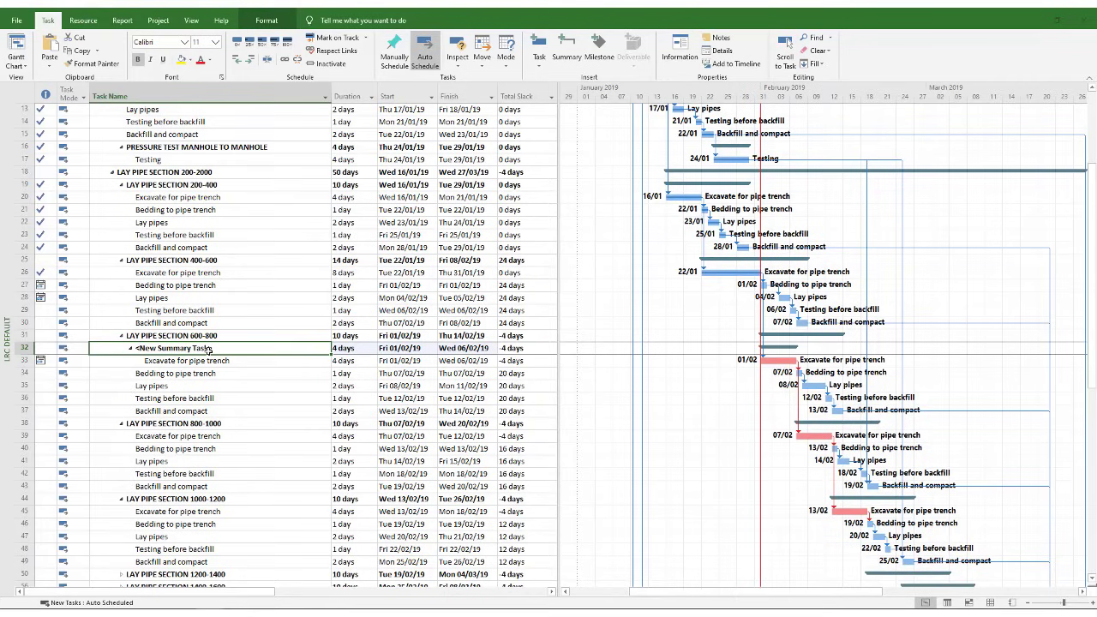
text(INSTRUCTION)
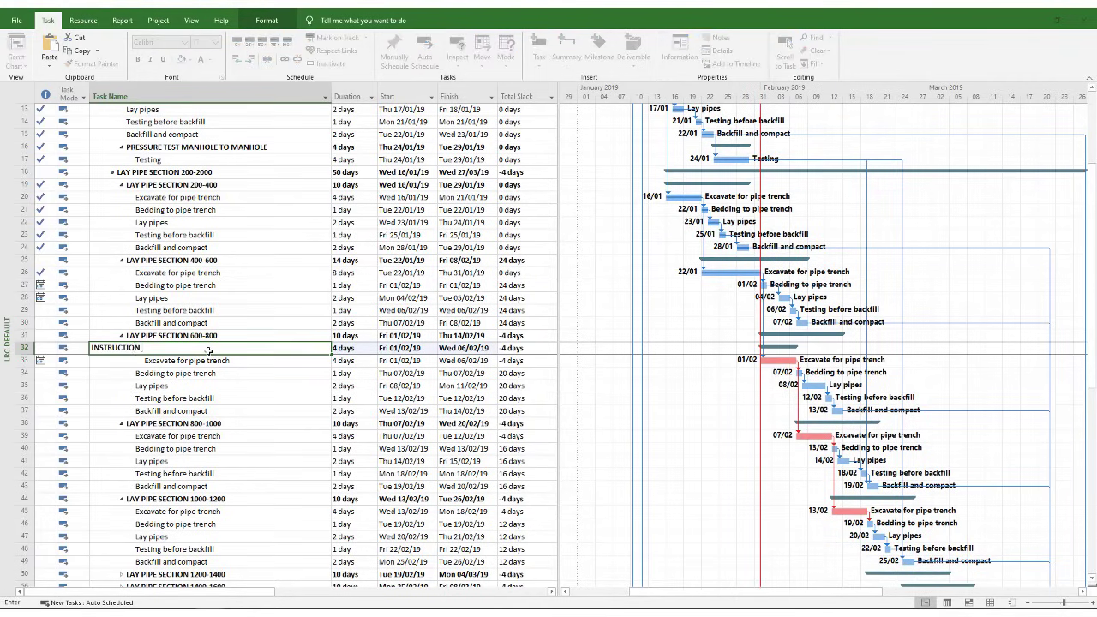
text( 001 DEL)
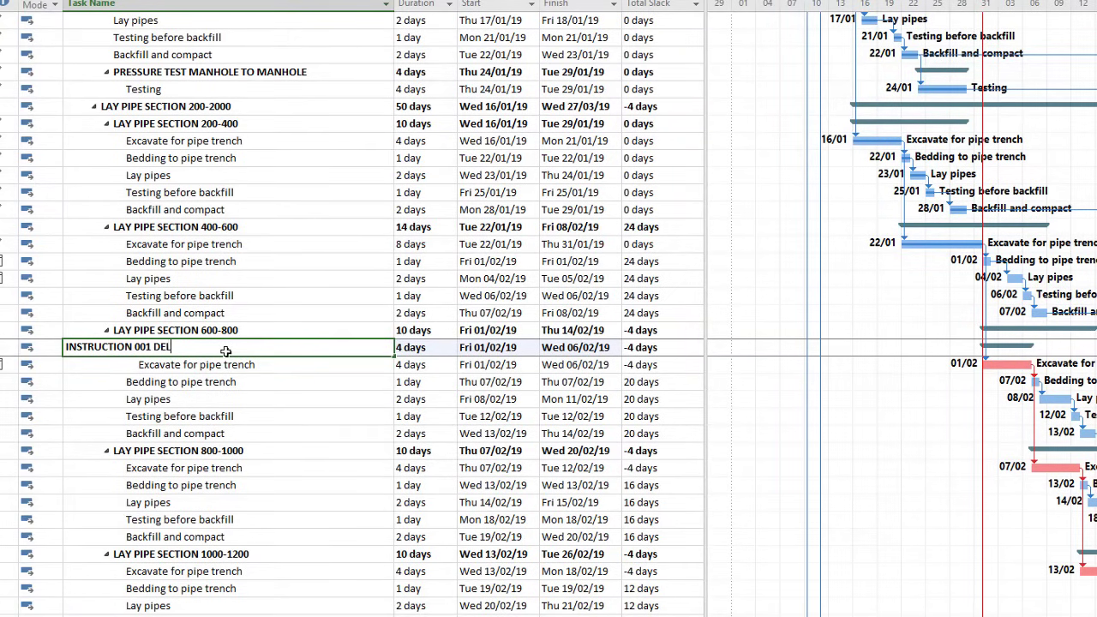
text(AY IMPACT)
key(Return)
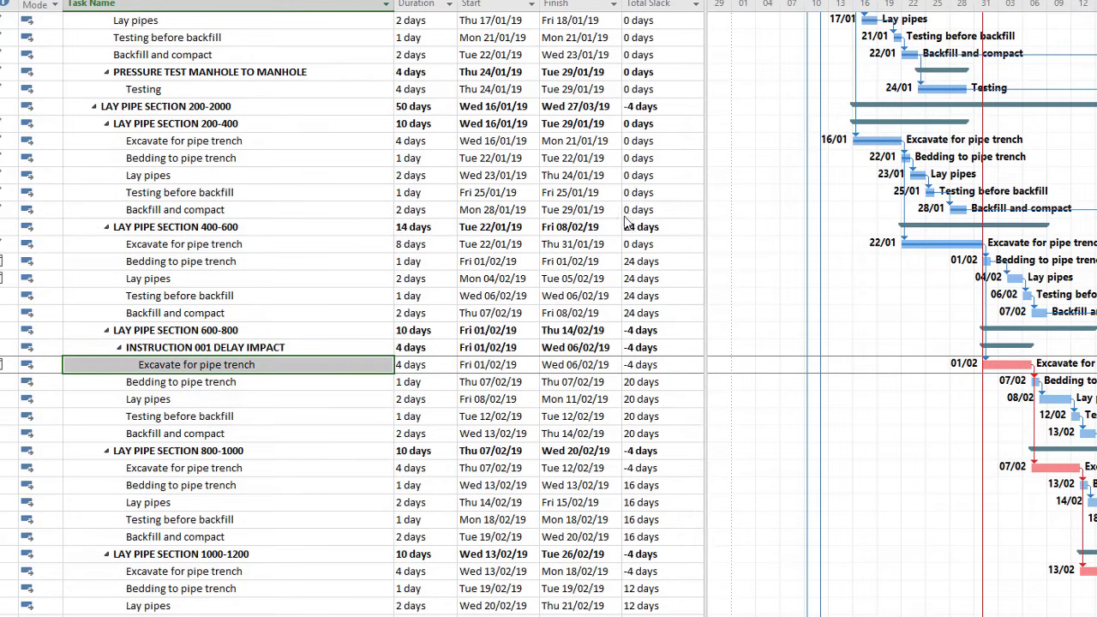
Add two blank task rows and a new outdented summary named REMAINDER OF PIPE SECTION
click(215, 371)
key(Insert)
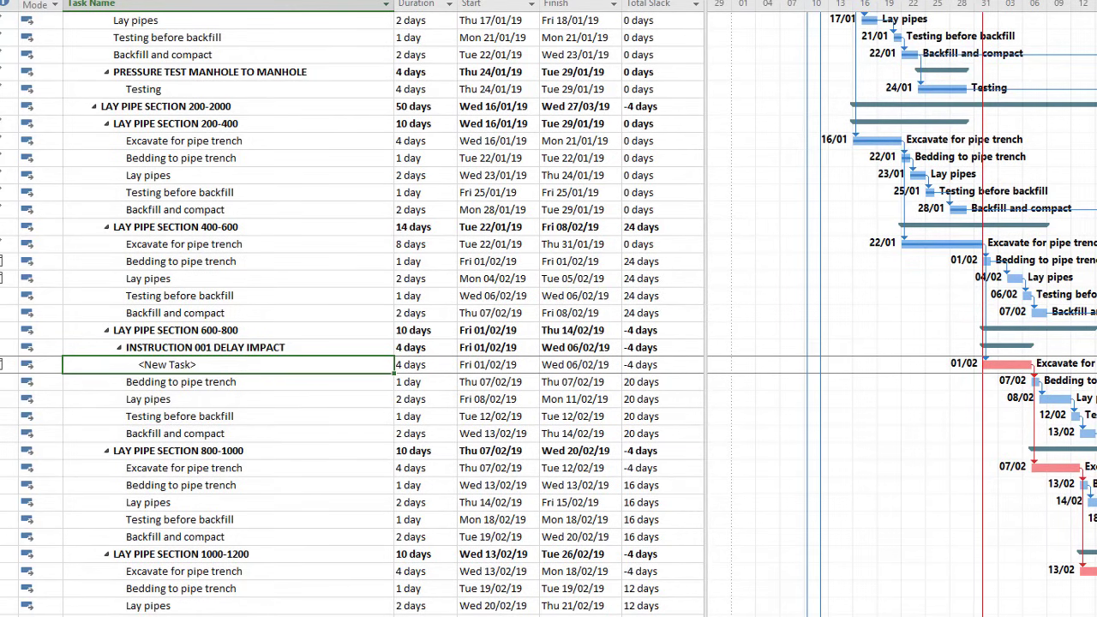
key(Insert)
click(248, 401)
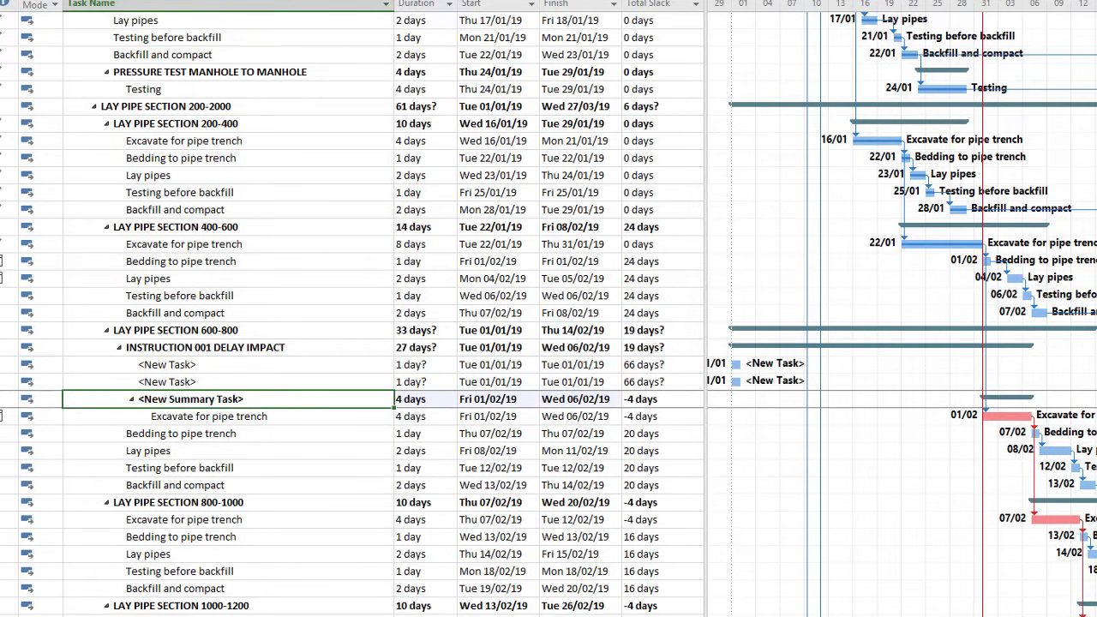
key(alt+shift+Left)
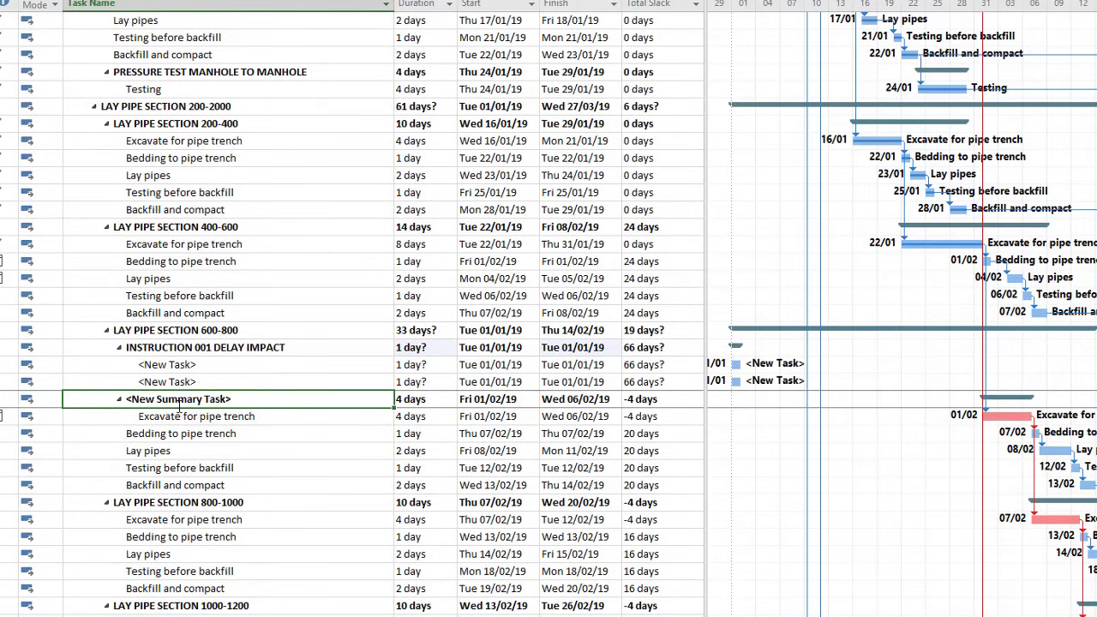
click(142, 398)
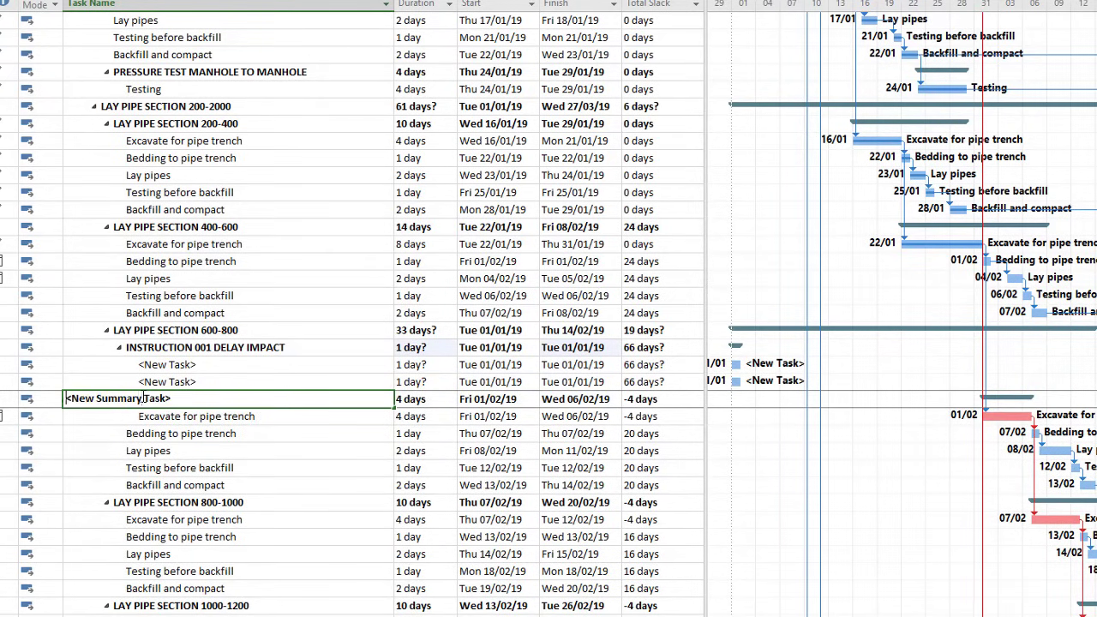
key(ctrl+a)
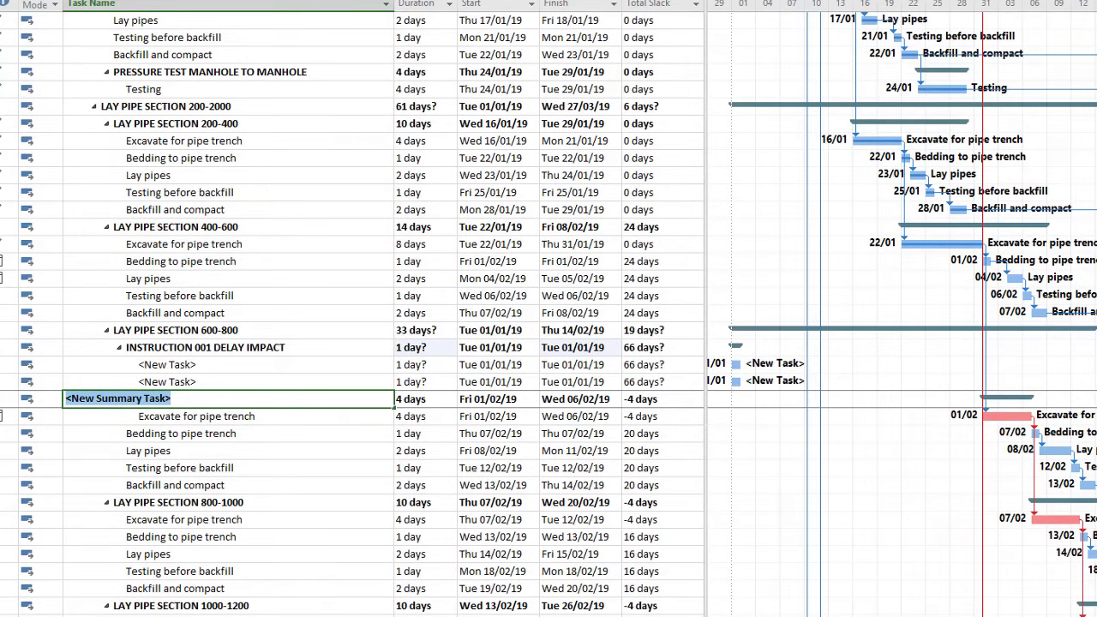
text(remov)
key(BackSpace)
key(BackSpace)
key(BackSpace)
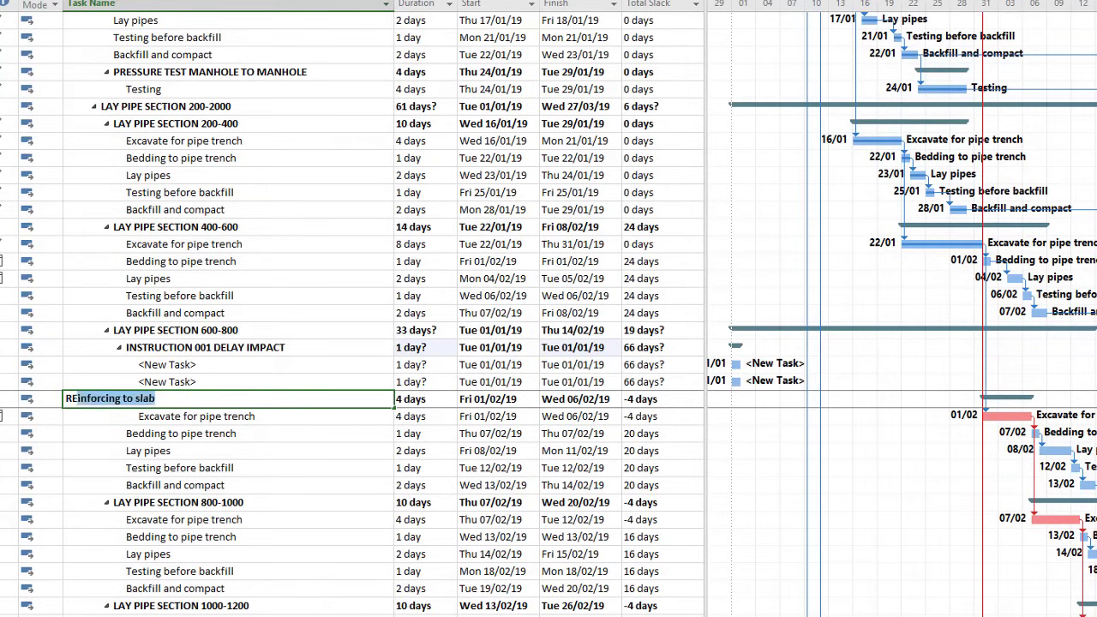
text(AINDER OF PI)
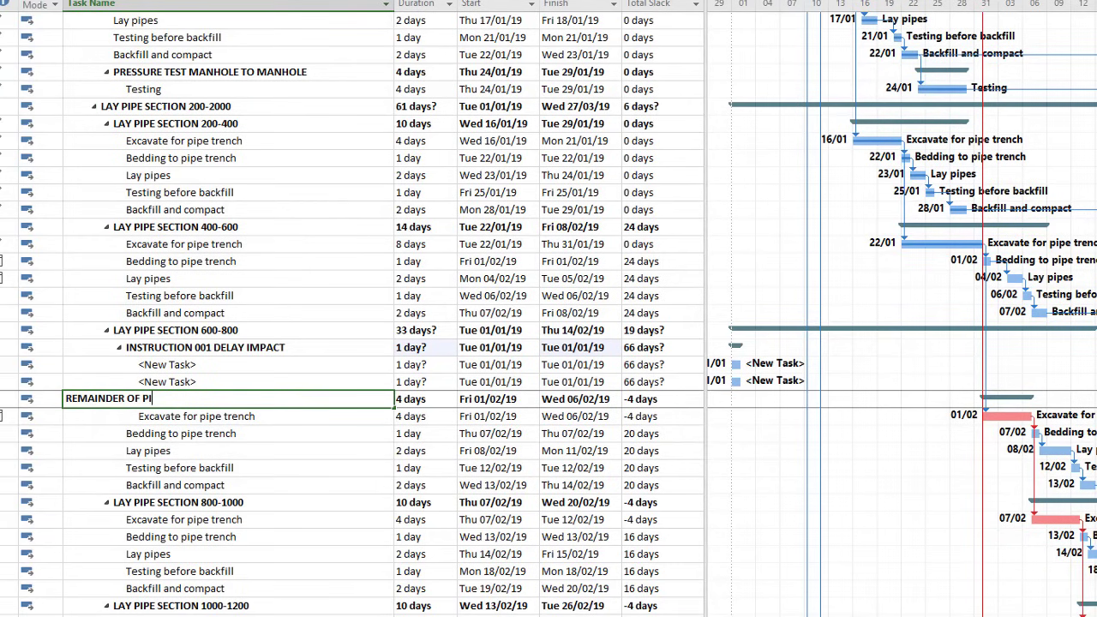
text(PE SECTION)
key(Return)
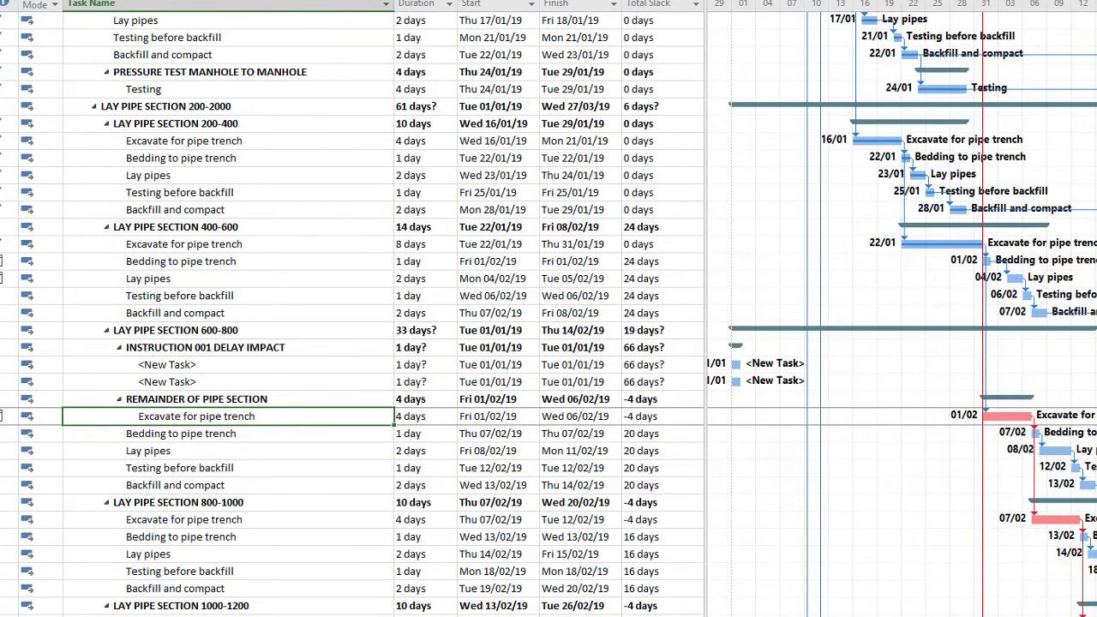
Indent the five tasks from Excavate for pipe trench to Backfill and compact under REMAINDER OF PIPE SECTION
key(alt+shift+Left)
click(225, 451)
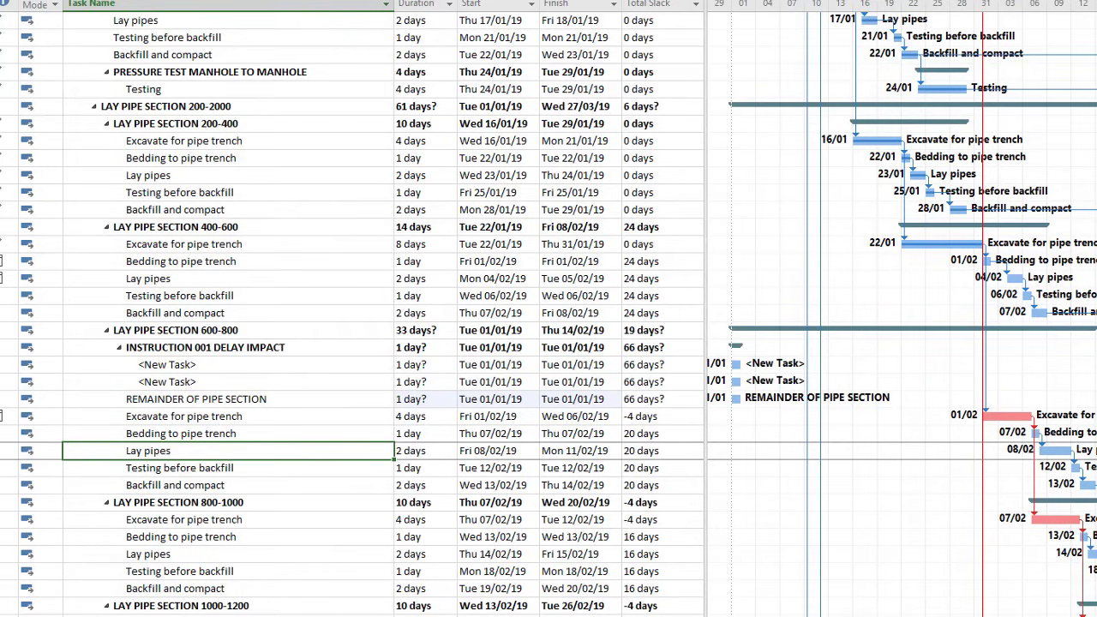
drag(4, 416, 4, 485)
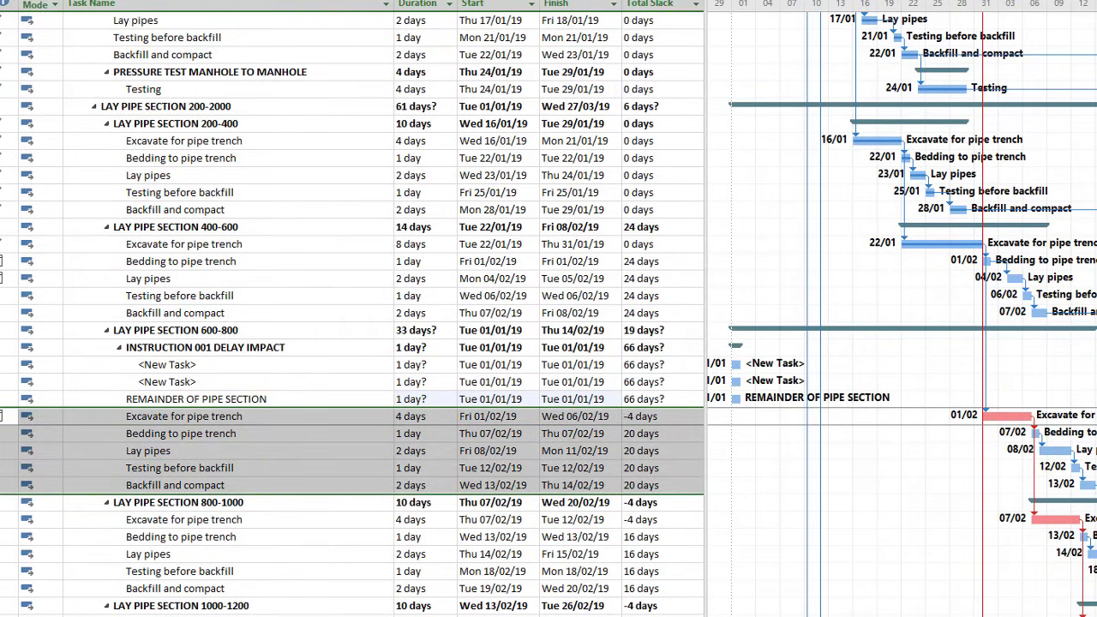
key(alt+shift+Right)
Make the first new task a 0-day milestone 'Instruction issued on 28 Jan 2019' in late January
click(294, 434)
scroll(313, 407, down, 1)
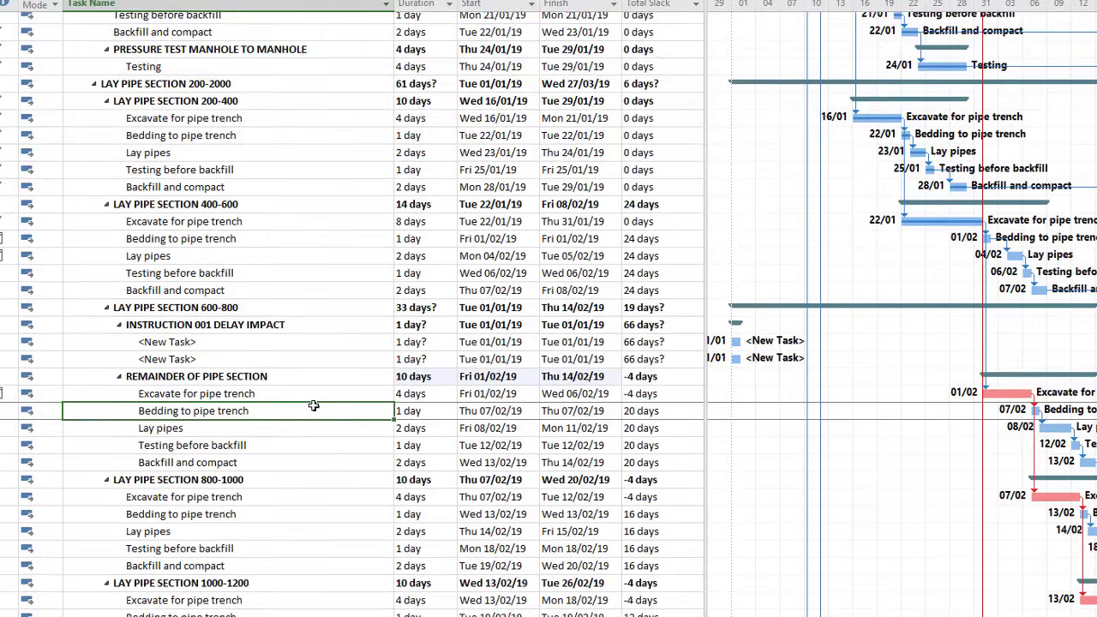
scroll(314, 406, down, 2)
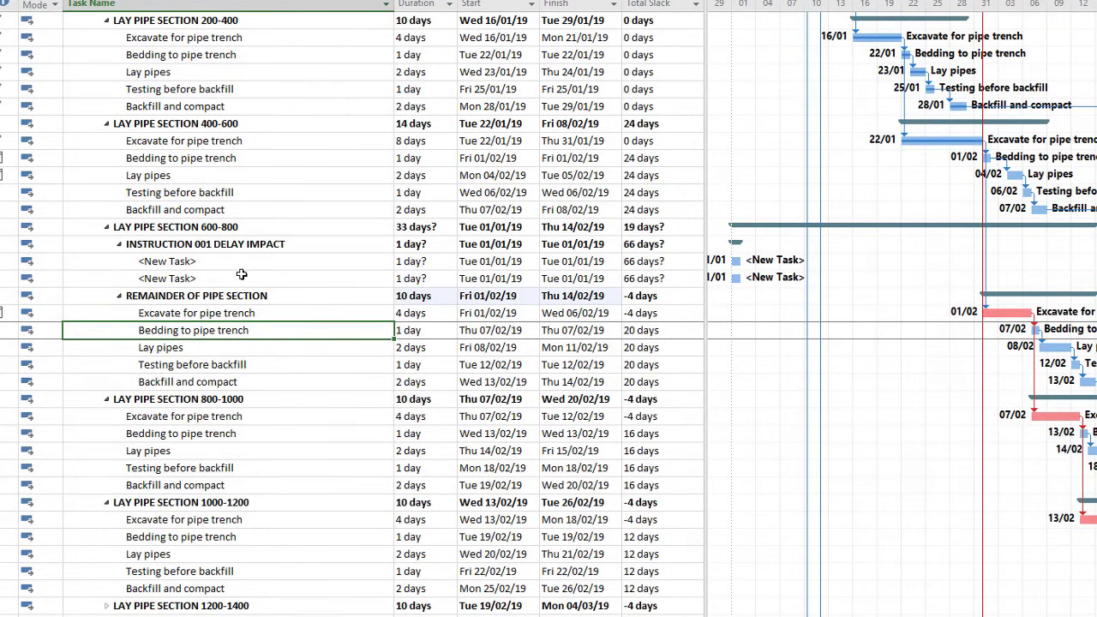
scroll(297, 443, down, 4)
scroll(287, 478, up, 8)
scroll(296, 420, down, 1)
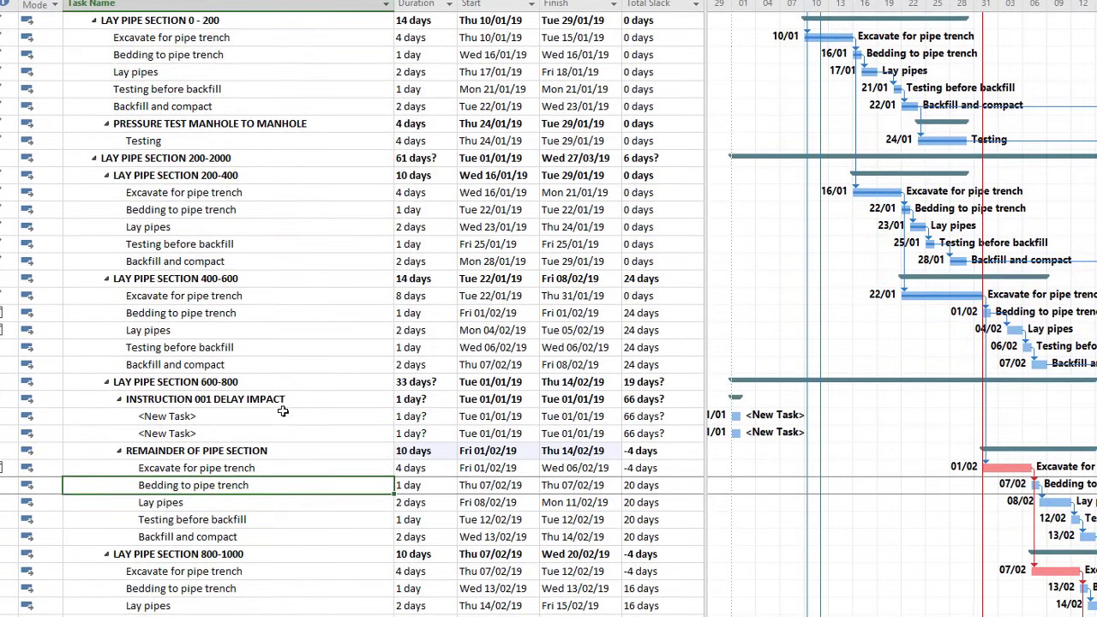
click(148, 418)
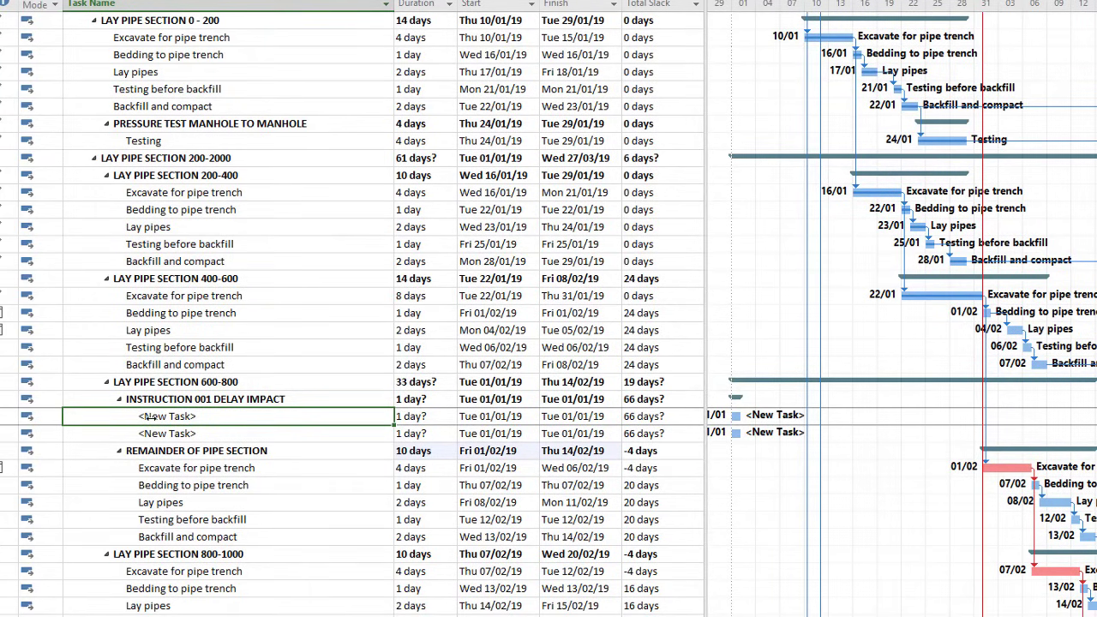
text(iNS)
text(Instruction issued)
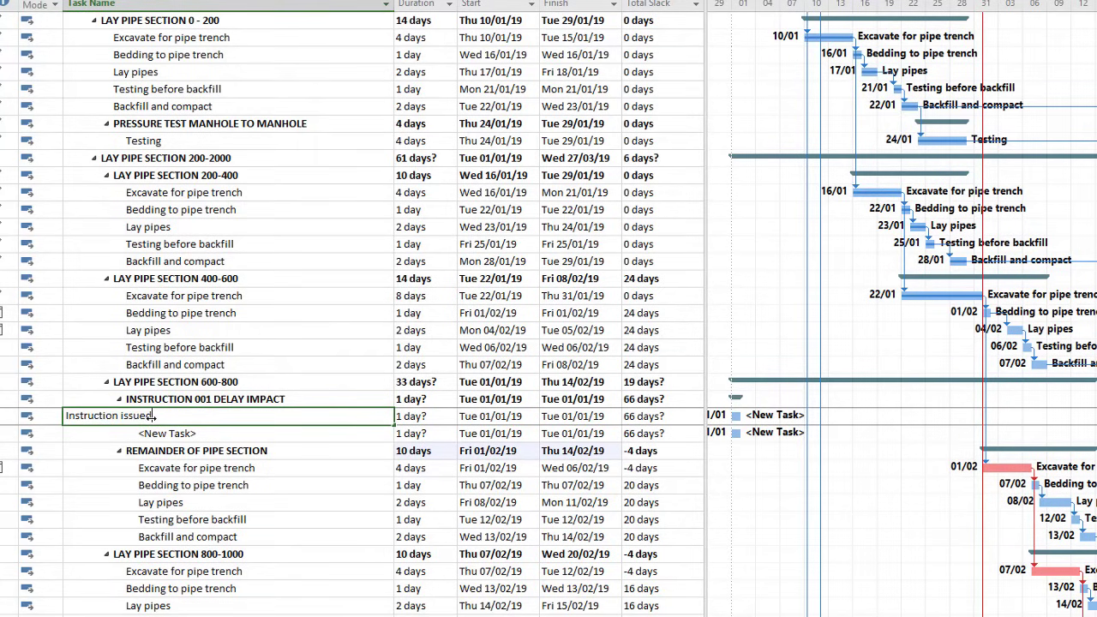
text( on 28 Jan 2019)
key(Return)
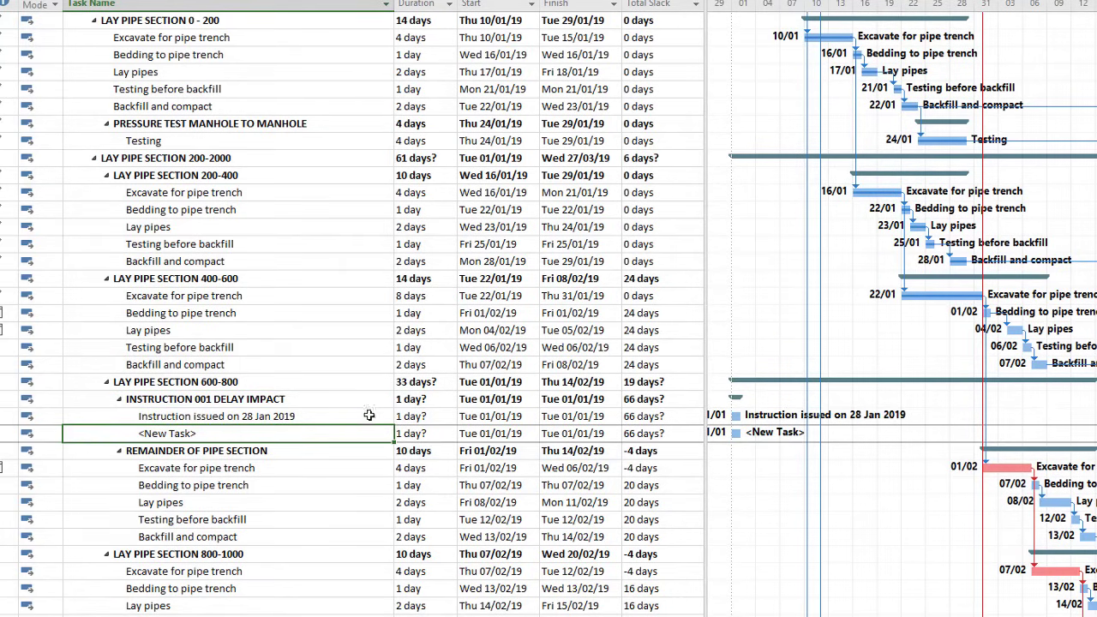
click(427, 416)
text(0)
key(Return)
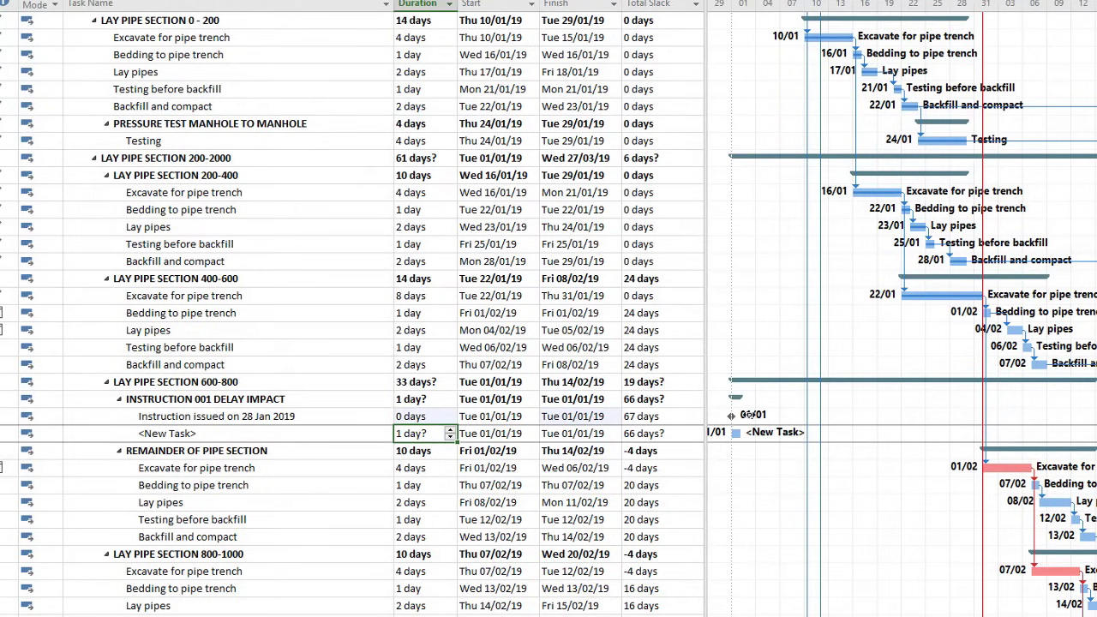
mouse_move(783, 415)
drag(783, 415, 955, 415)
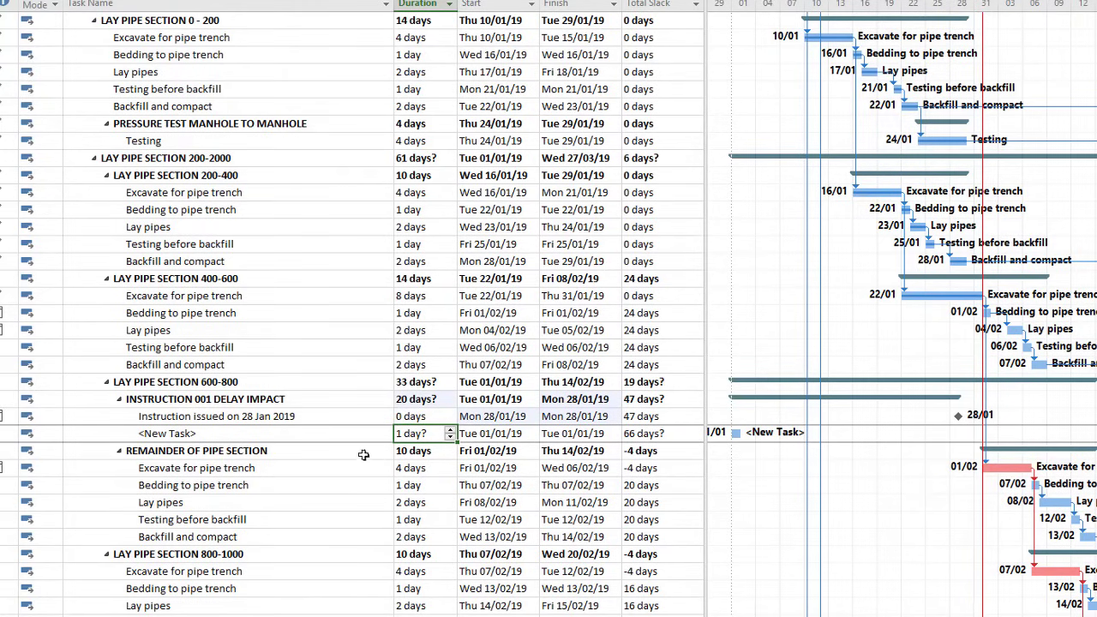
Make the second new task a 0-day 'Order for concrete placed' milestone on 28/01/19
click(263, 433)
click(267, 456)
click(273, 437)
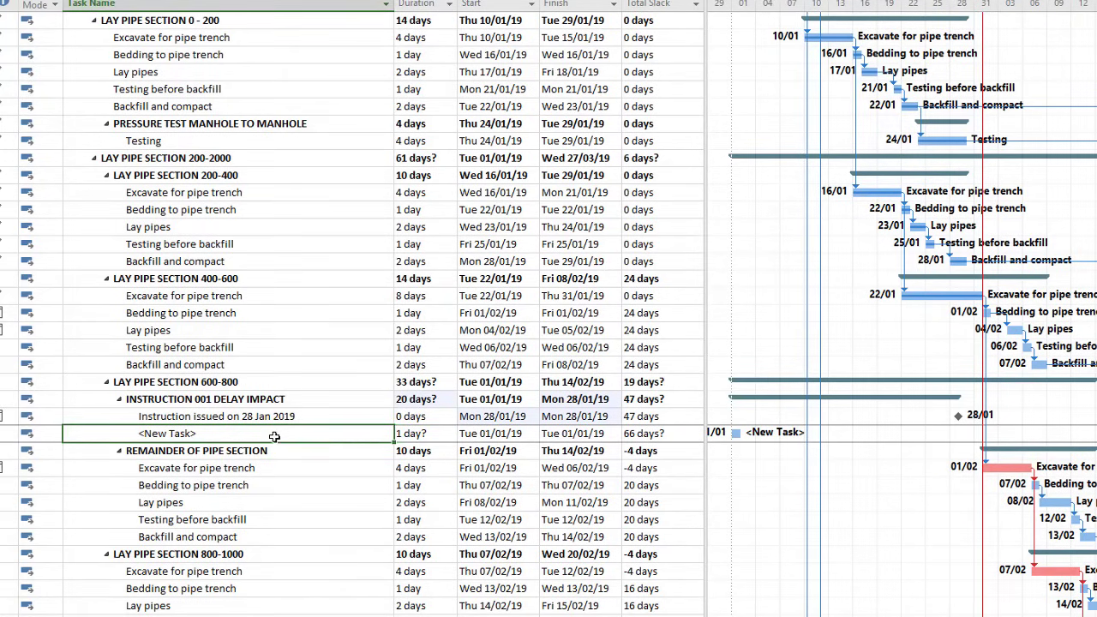
text(Order for concrete placed)
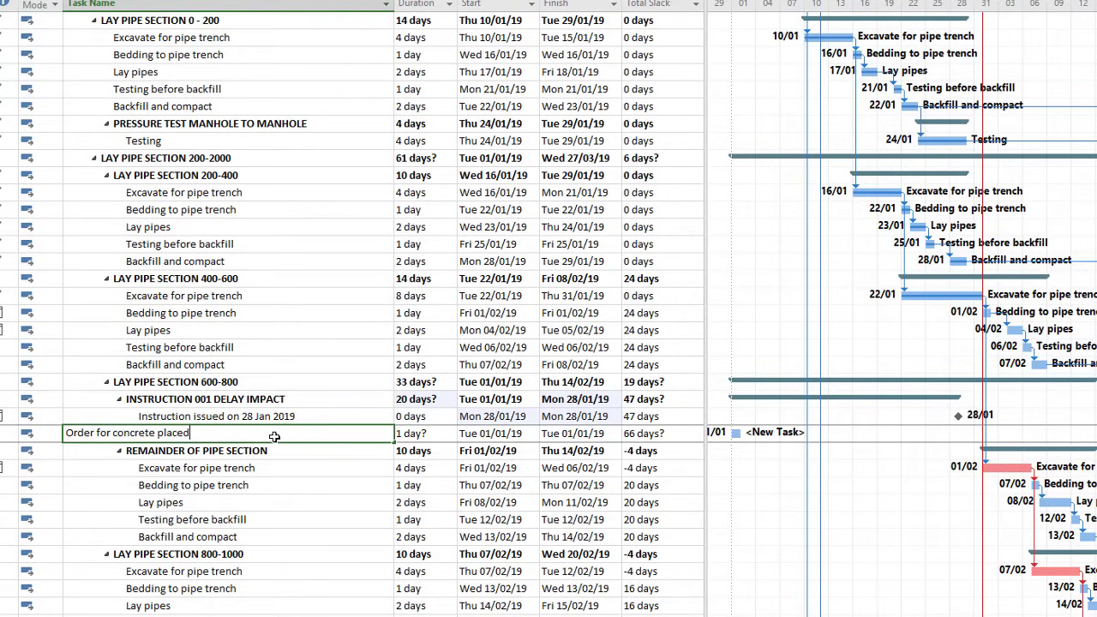
key(Return)
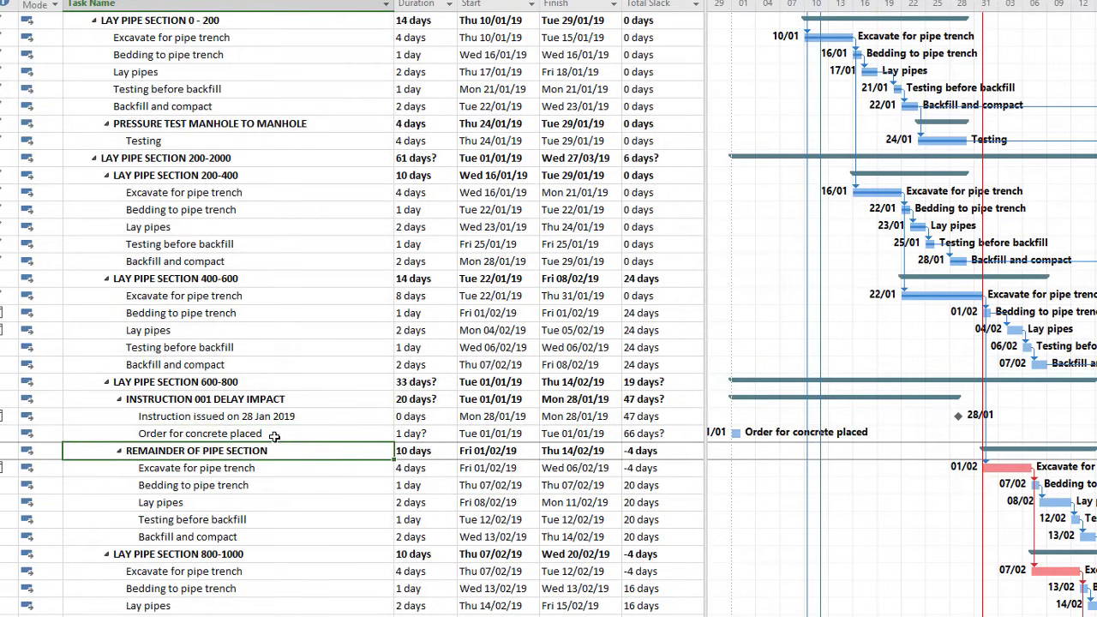
click(437, 432)
text(0)
key(Return)
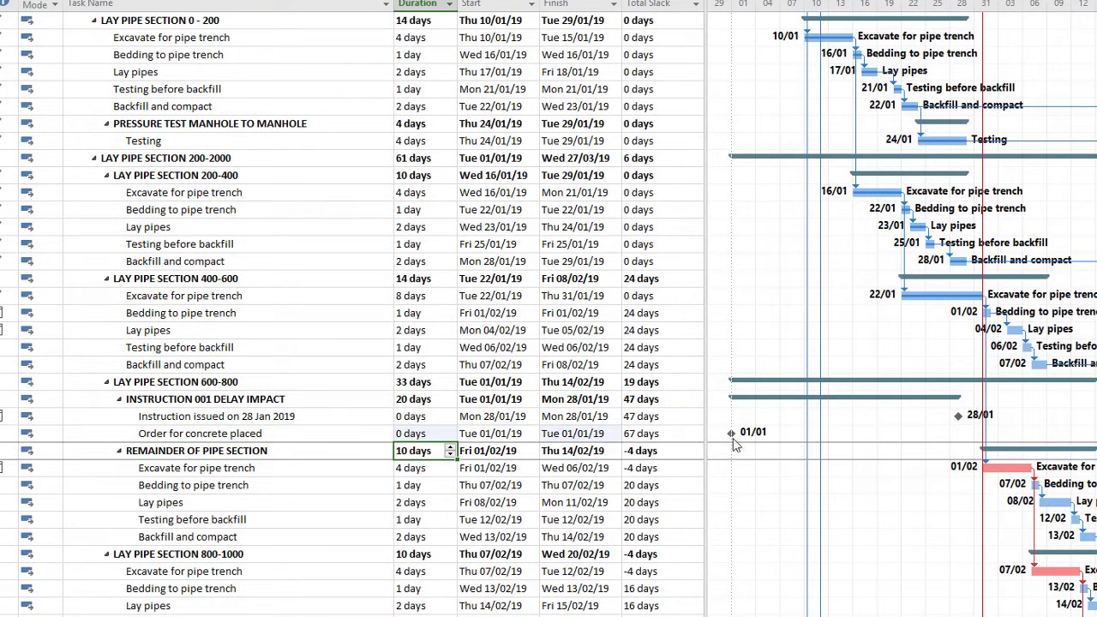
drag(733, 432, 971, 423)
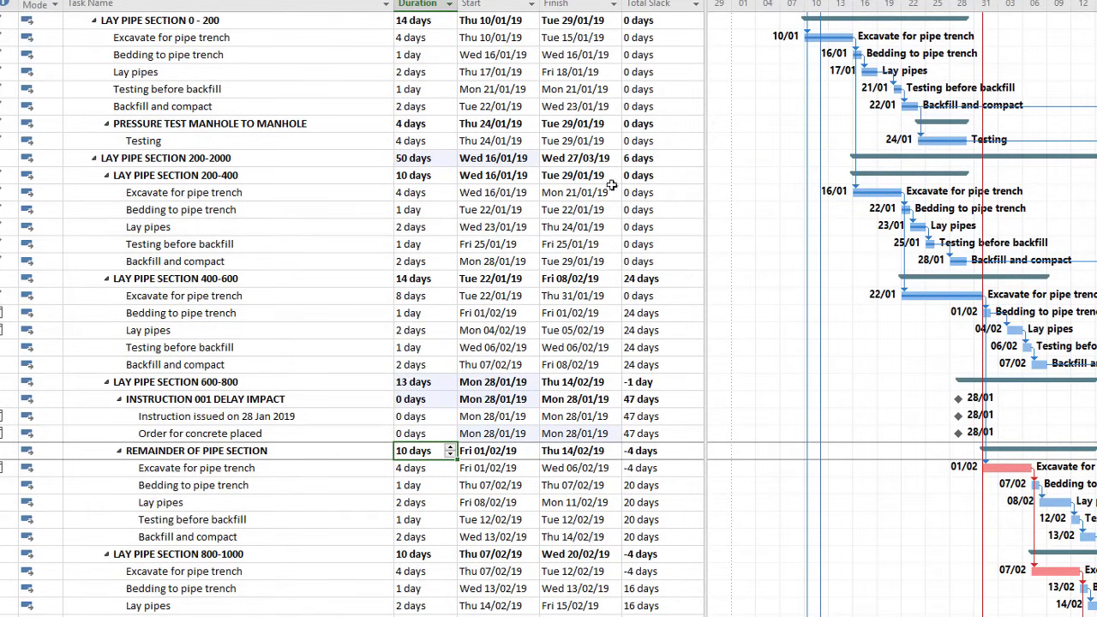
Add a 5-day 'Lead time allowance on concrete delivery' task linked after Order for concrete placed
key(Insert)
key(Insert)
key(Insert)
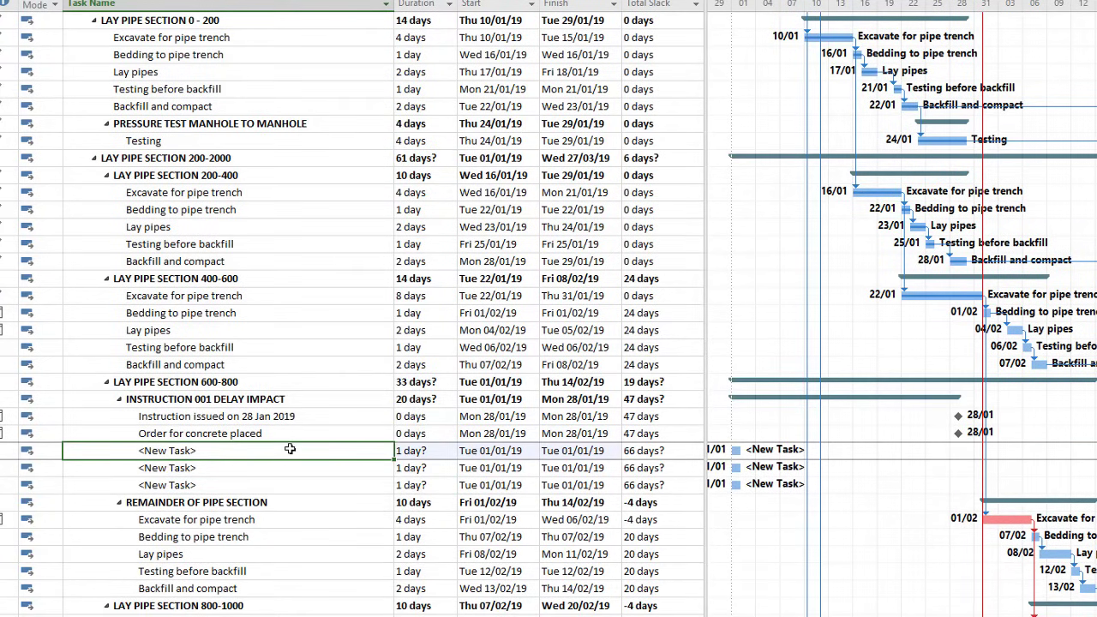
text(Lead time allowance)
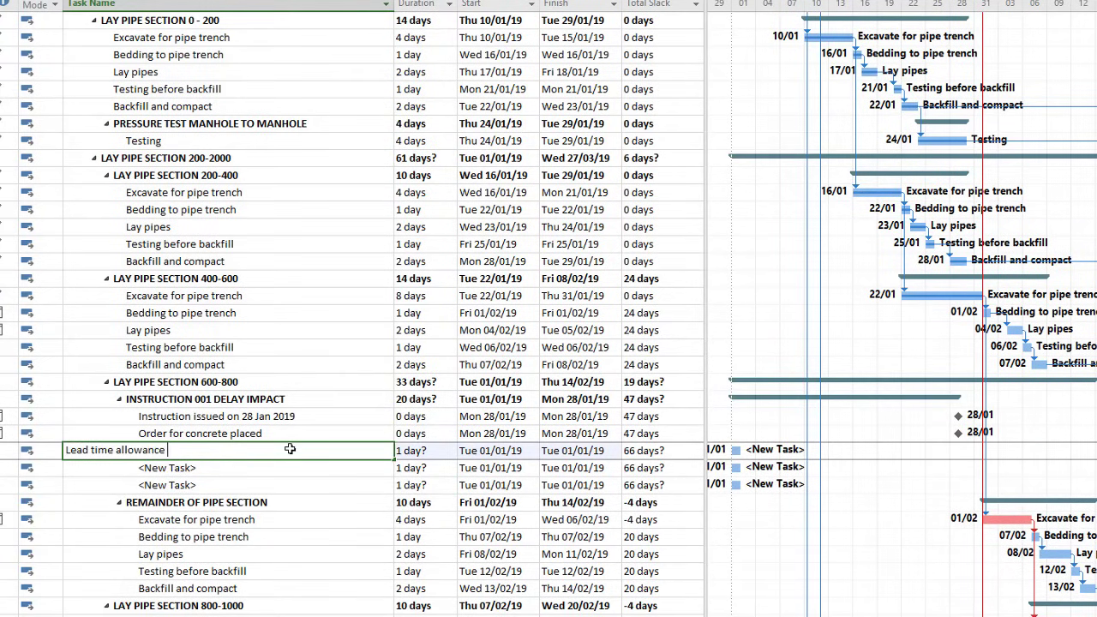
text( on concrete delivery)
key(Return)
click(414, 456)
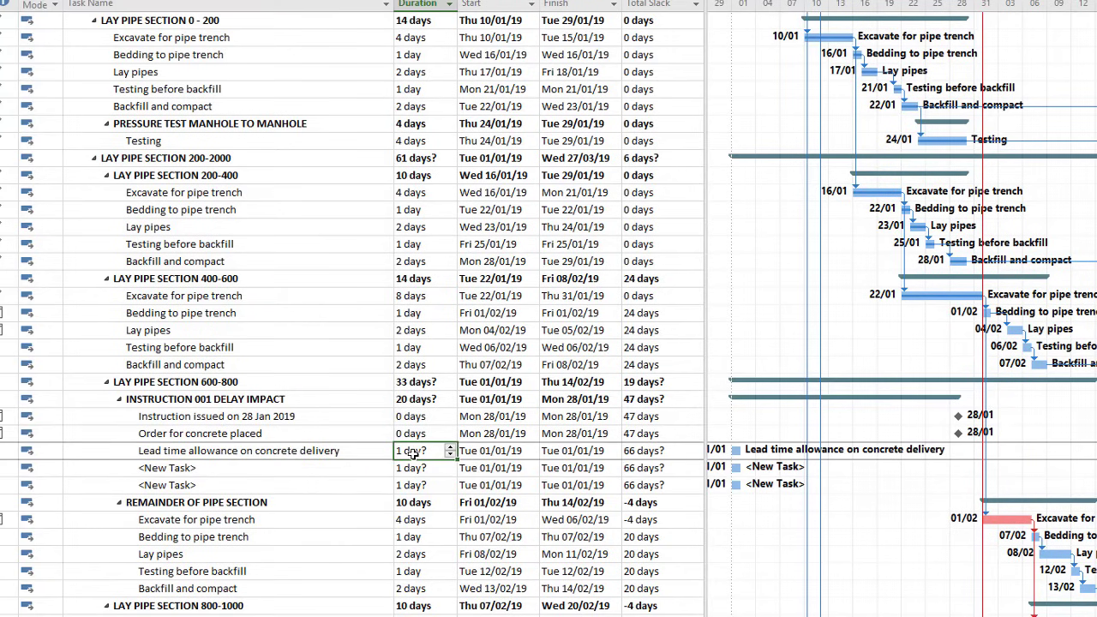
text(5)
key(Return)
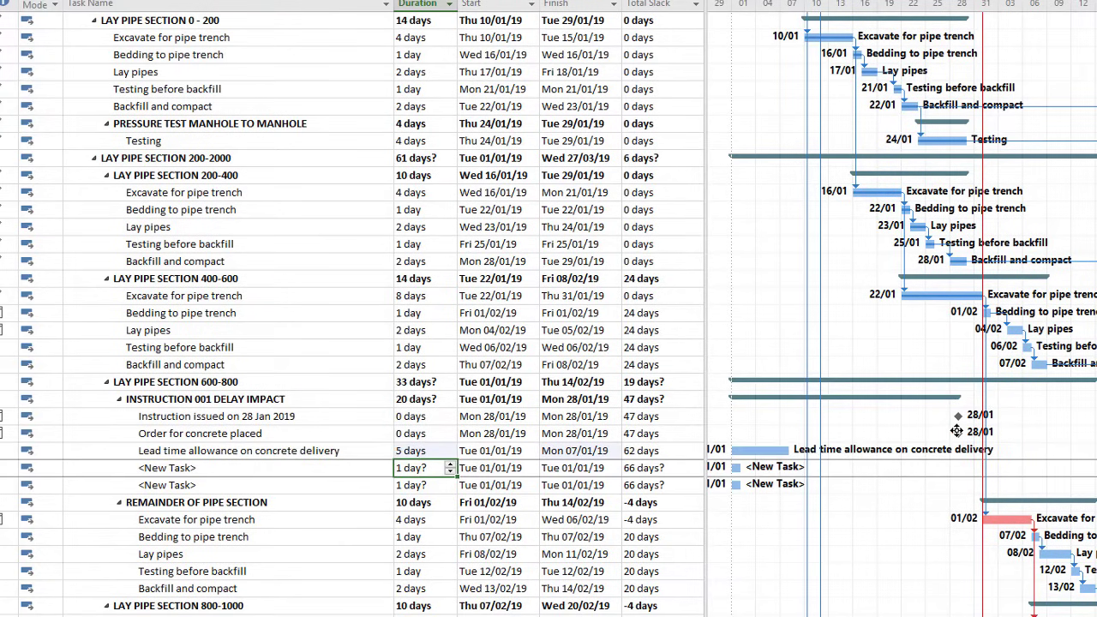
drag(959, 432, 742, 453)
Select the remaining placeholder <New Task> rows below the lead time task
scroll(334, 463, down, 1)
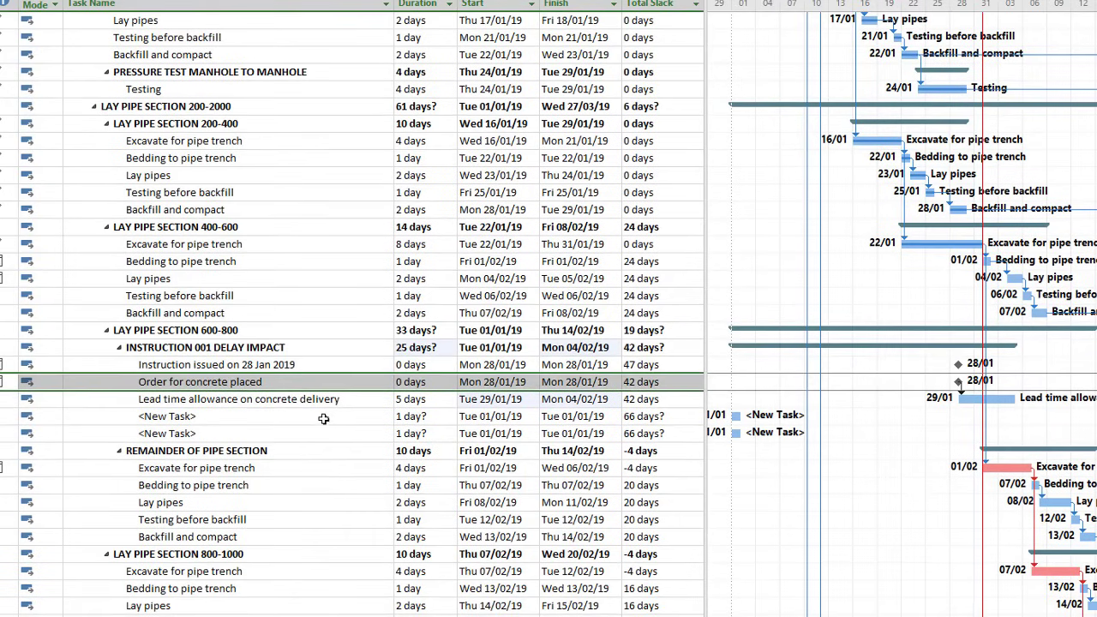
click(326, 418)
click(291, 398)
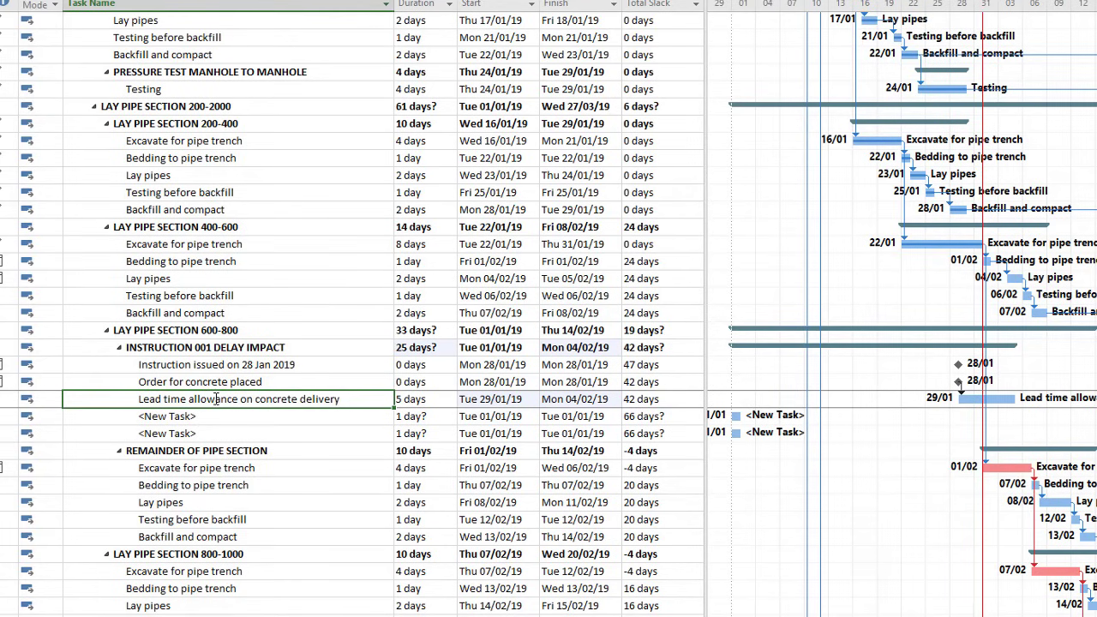
click(278, 416)
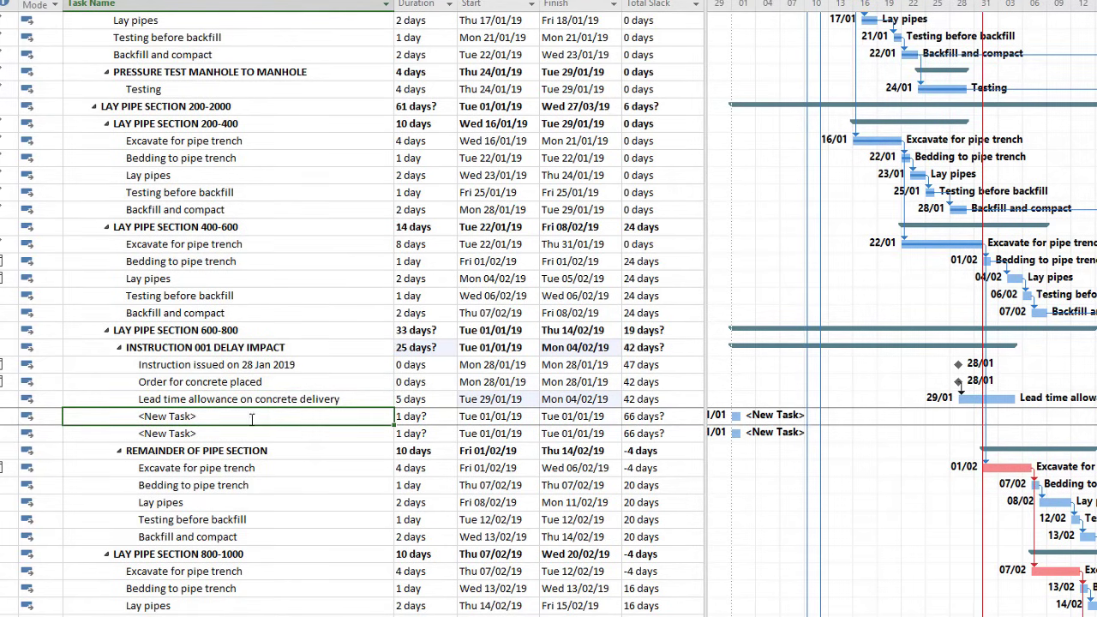
scroll(251, 418, down, 1)
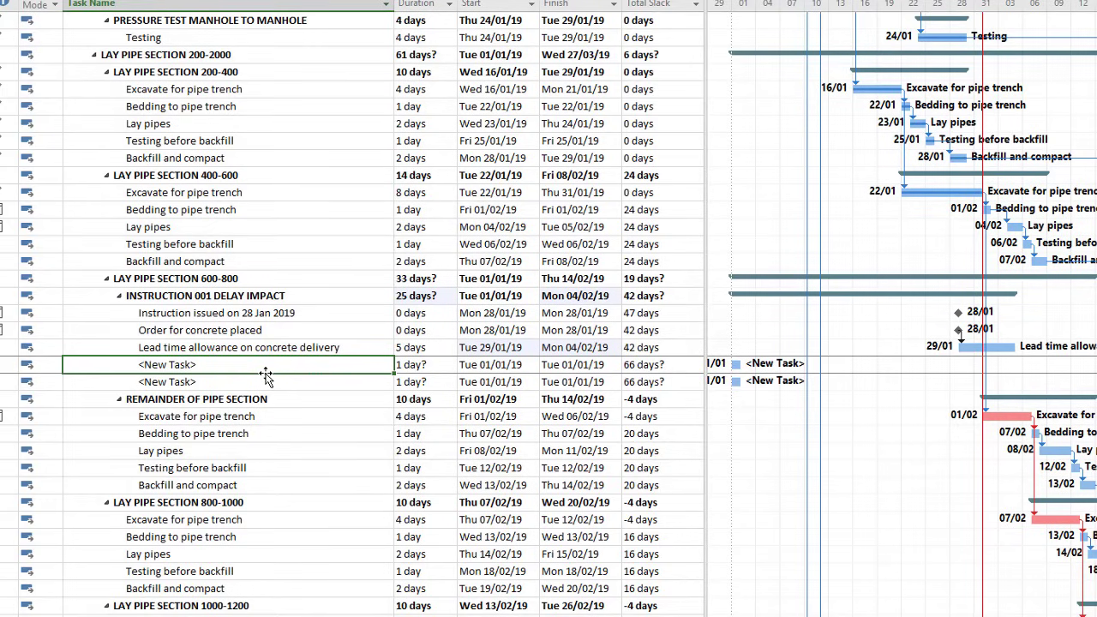
text(Excavate for service)
key(Return)
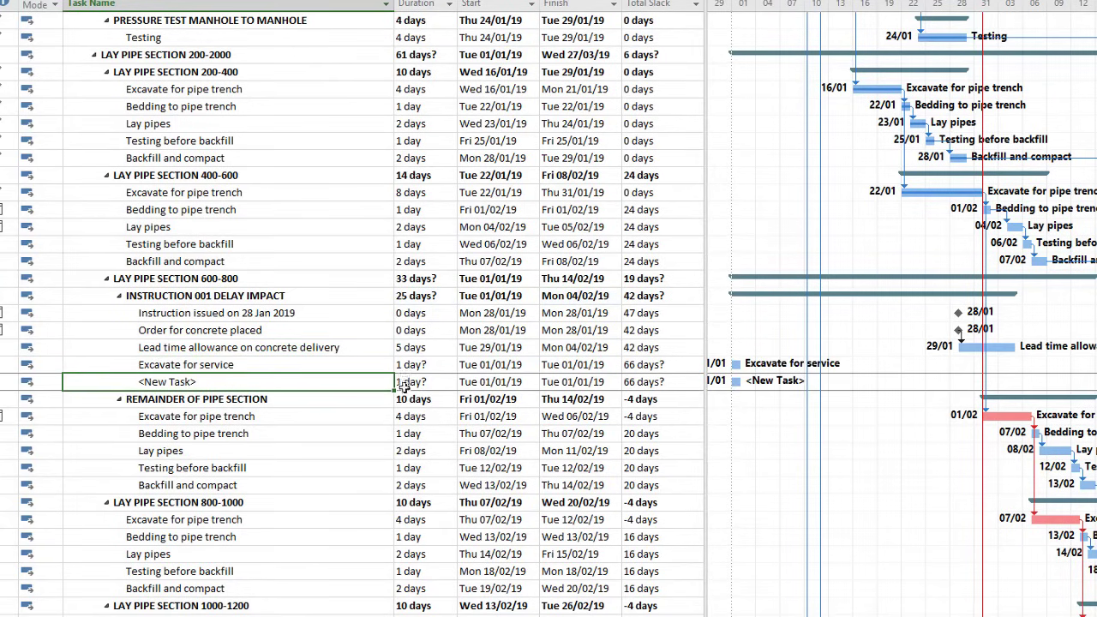
click(434, 364)
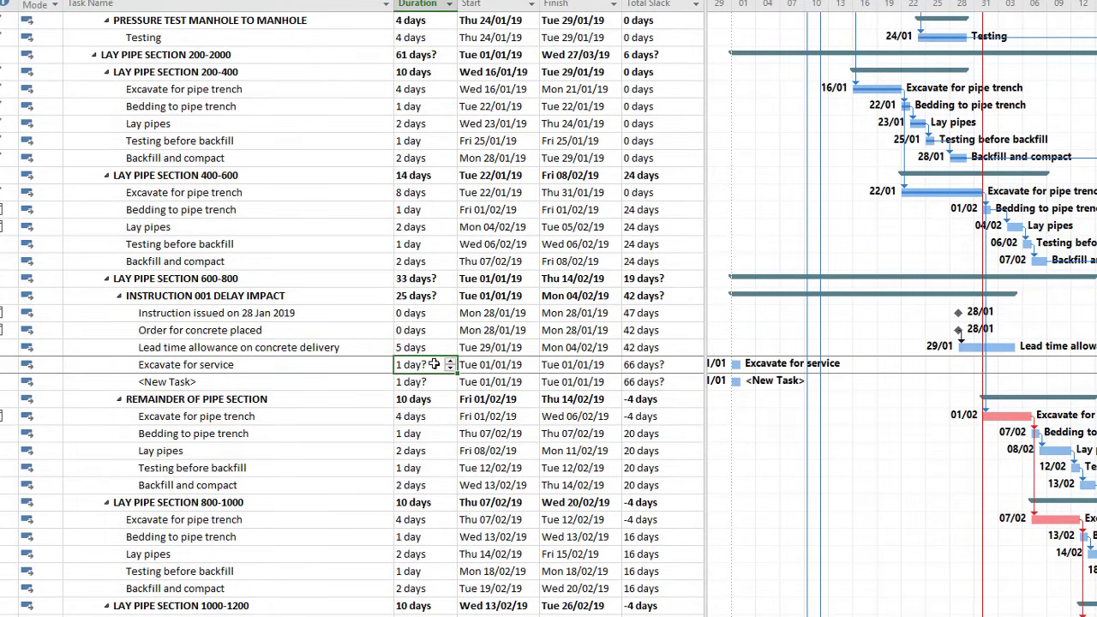
text(2)
key(Return)
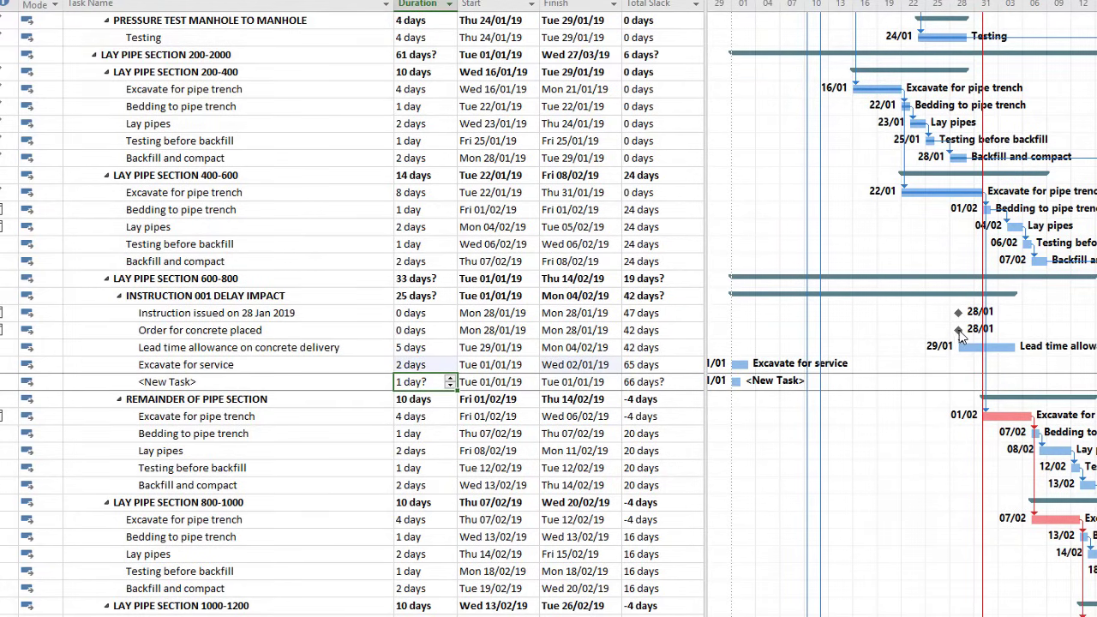
drag(959, 345, 742, 366)
scroll(973, 364, down, 2)
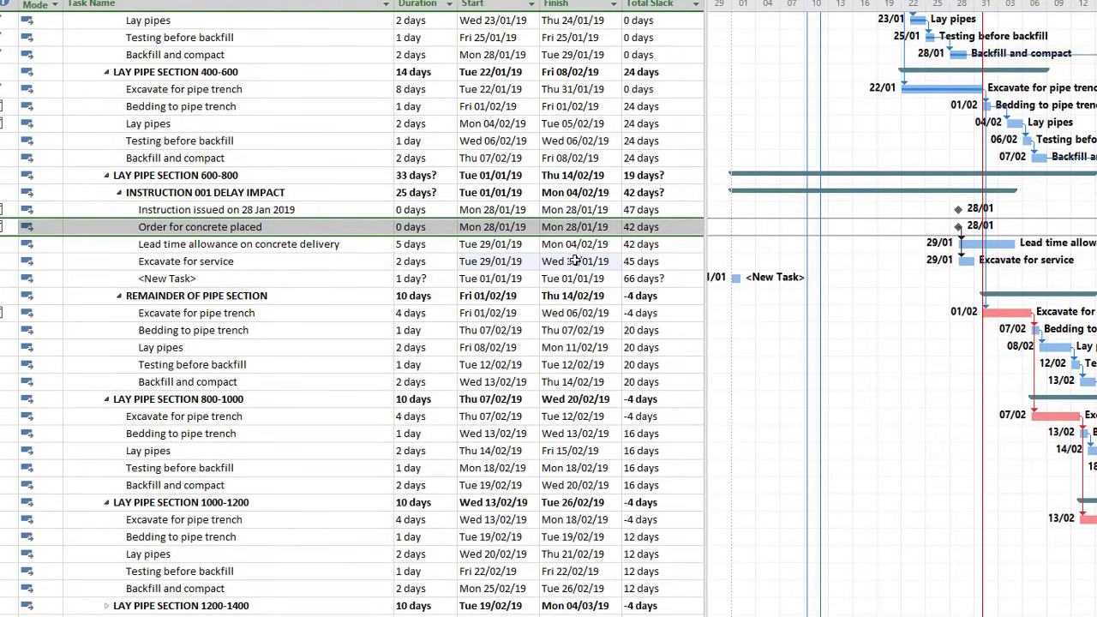
click(298, 262)
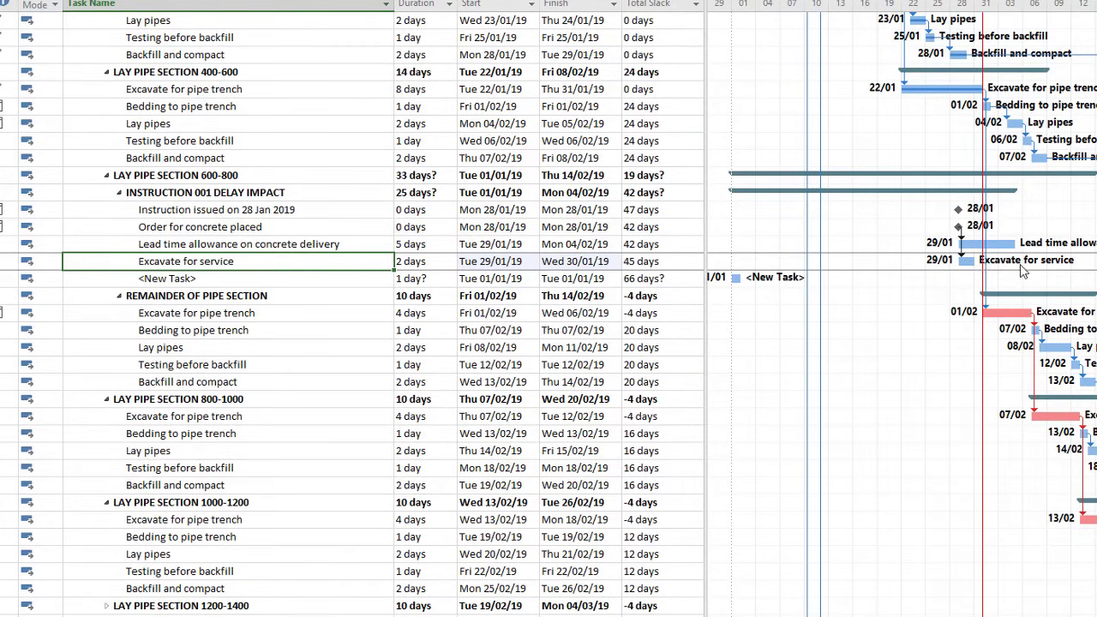
Name the blank row 'Encase the service in concrete' and give it a 1-day duration
click(225, 279)
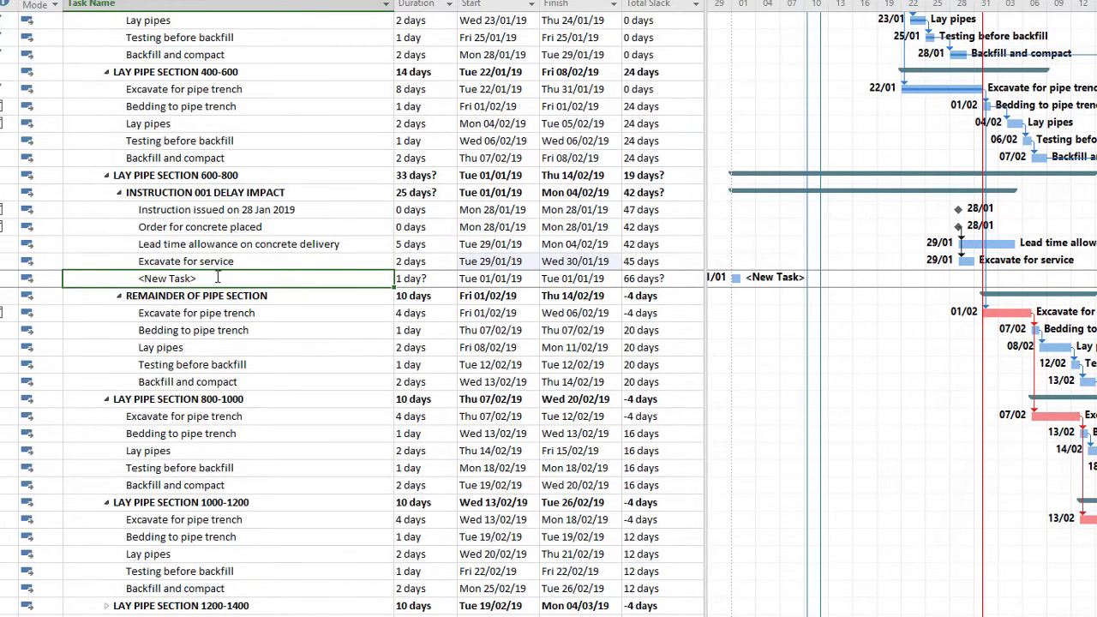
text(Ca)
text(st the)
key(BackSpace)
key(BackSpace)
key(BackSpace)
key(BackSpace)
key(BackSpace)
key(BackSpace)
key(BackSpace)
key(BackSpace)
text(Encase the)
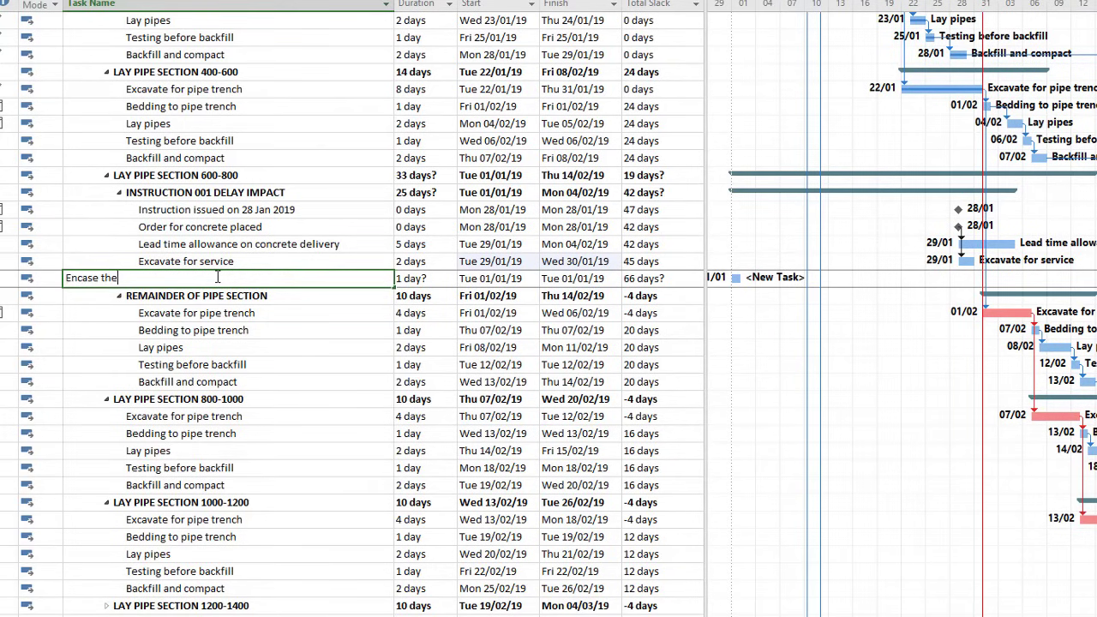
text( service in concrete)
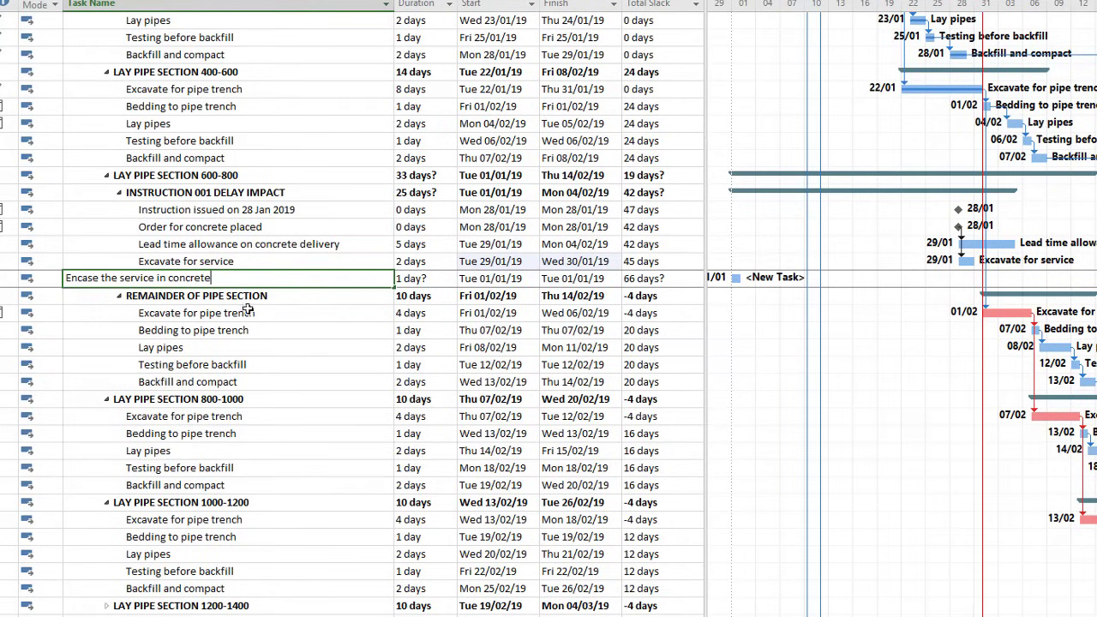
click(253, 313)
key(Up)
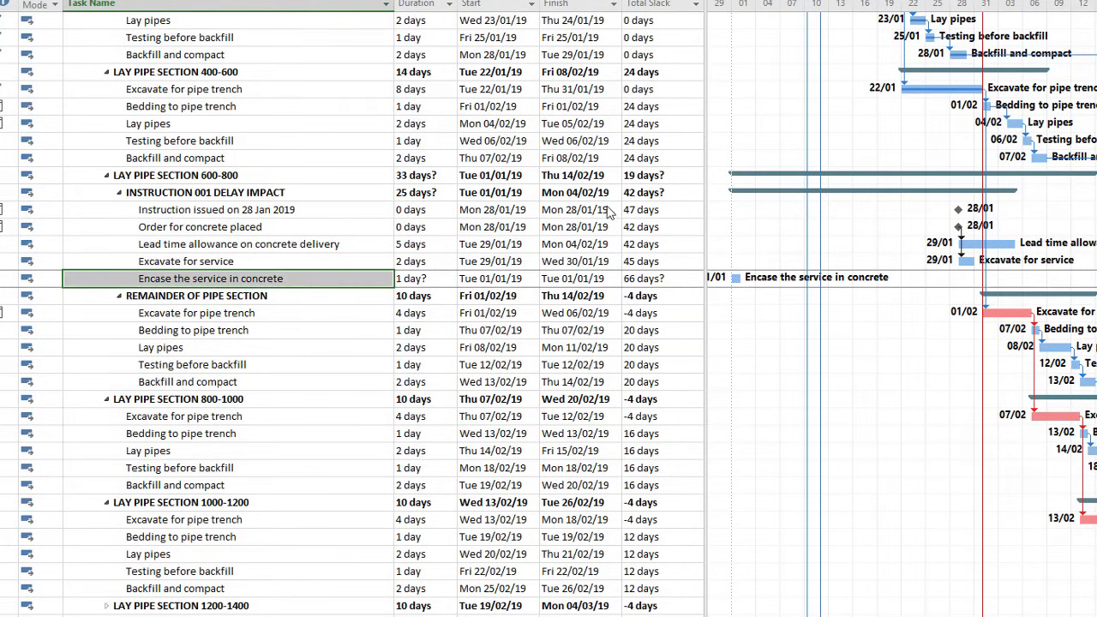
click(424, 279)
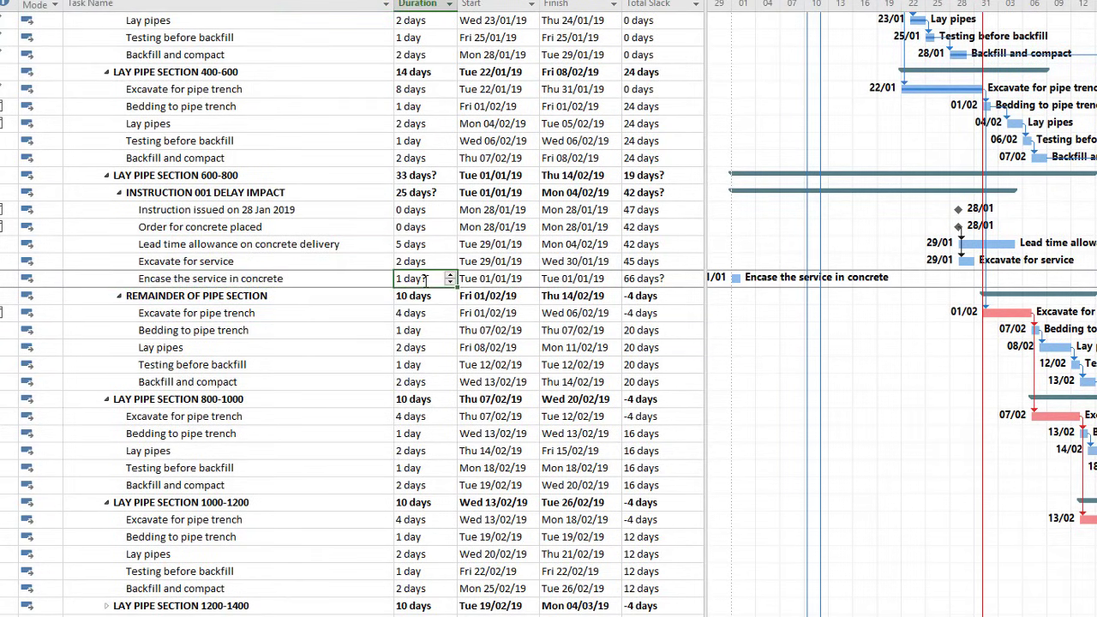
key(Return)
Insert 'Backfill and compact' above REMAINDER OF PIPE SECTION with a 1-day duration
right_click(160, 298)
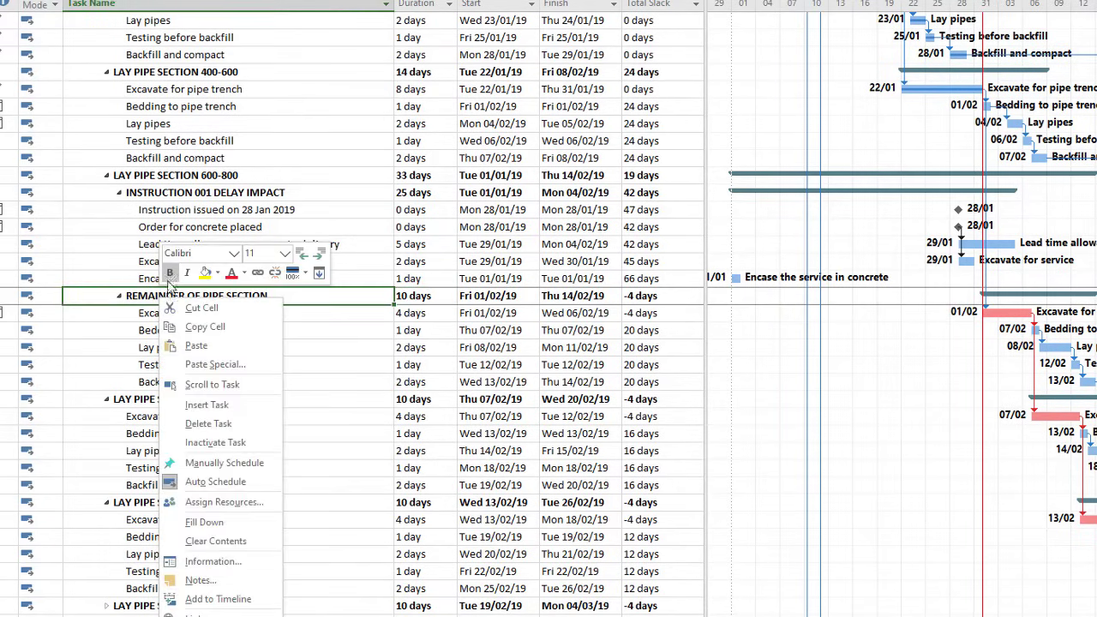
key(Insert)
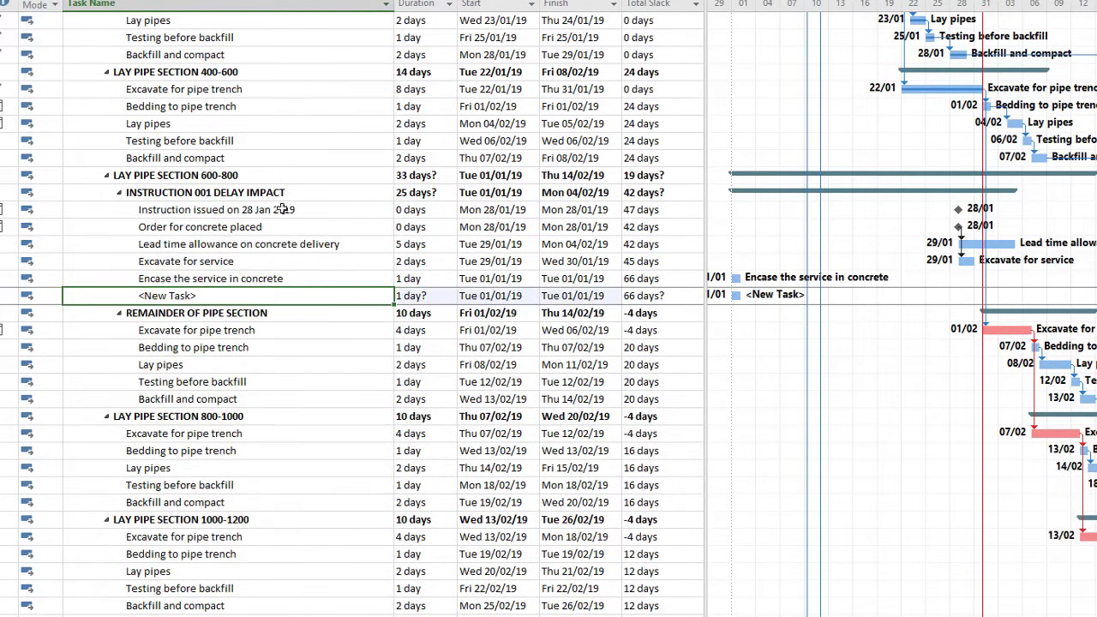
text(Bacfill)
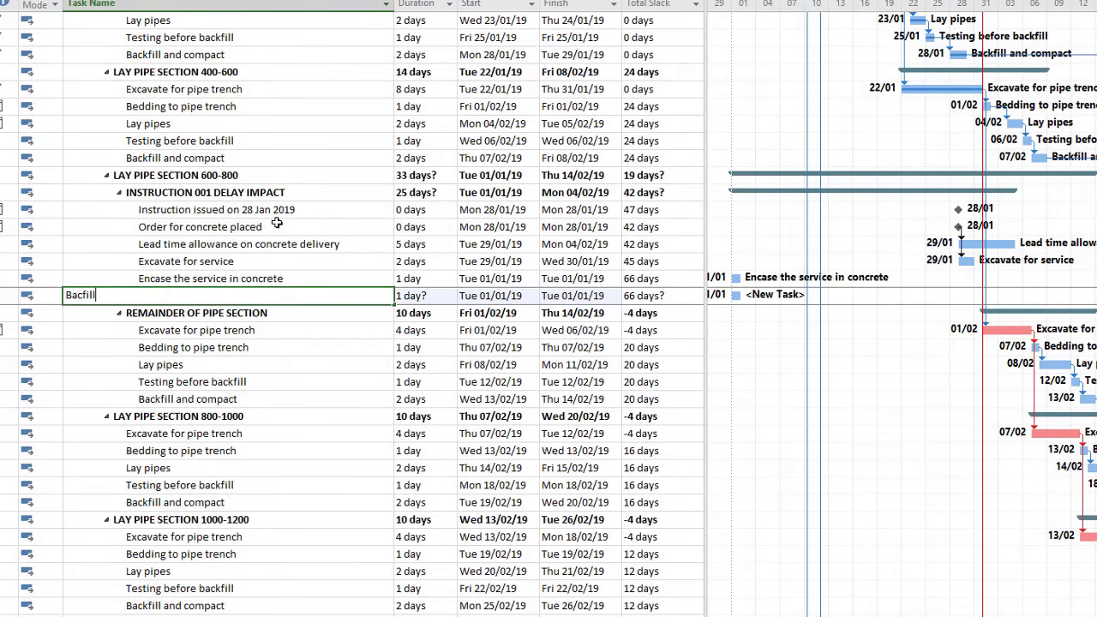
key(BackSpace)
key(BackSpace)
key(BackSpace)
key(BackSpace)
text(kfill and compact)
key(Return)
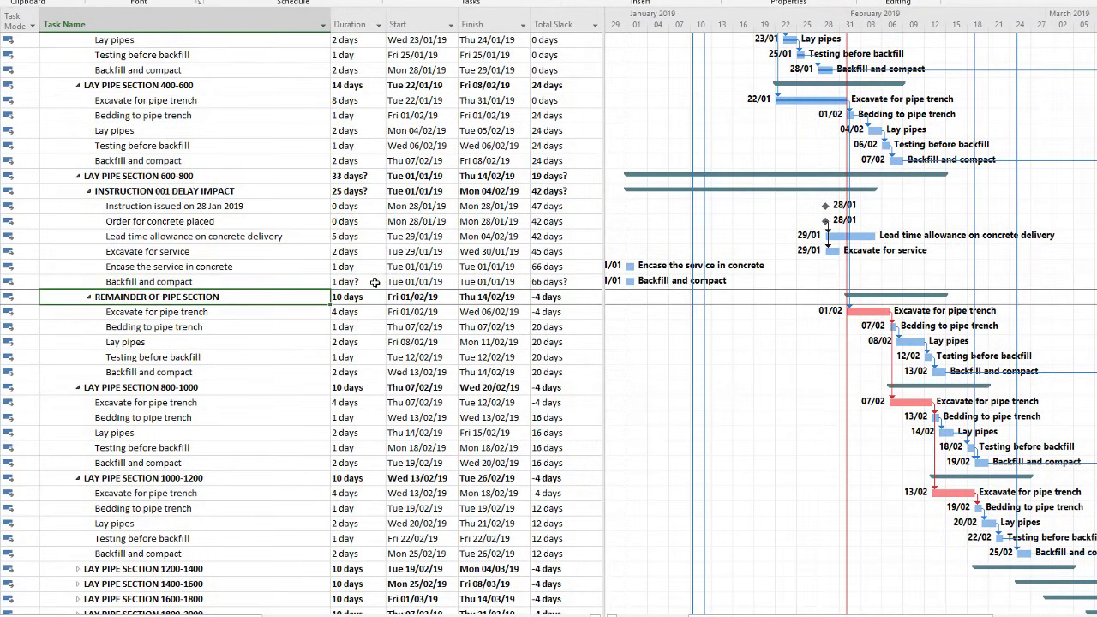
click(375, 283)
text(1)
key(Return)
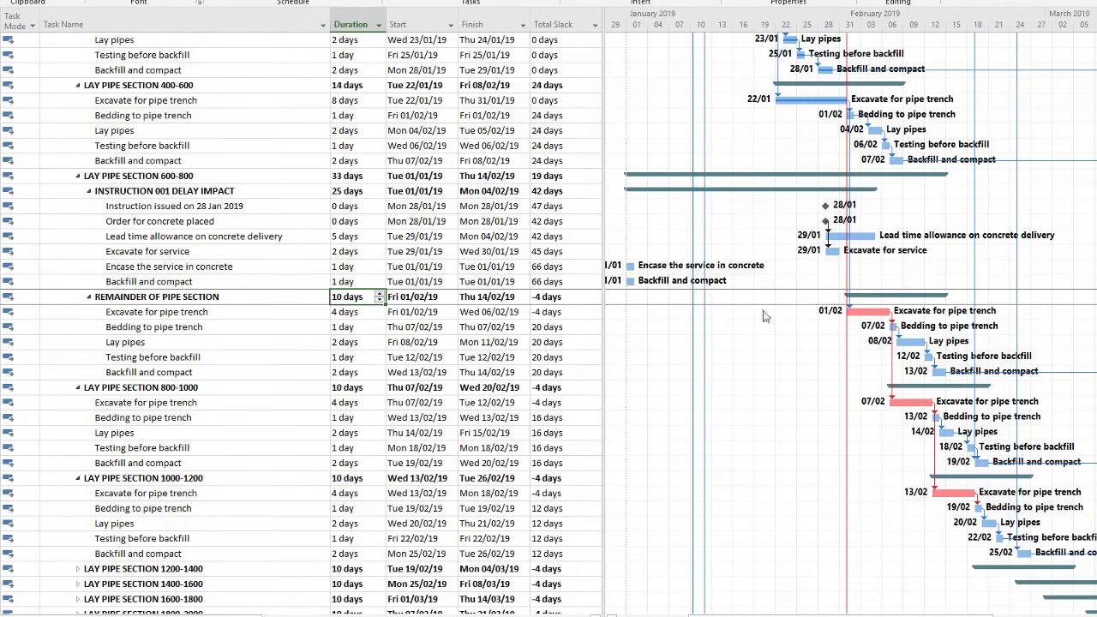
scroll(841, 348, up, 1)
Link Encase the service in concrete to start 05/02/19 and Backfill and compact 06/02/19
scroll(841, 347, up, 1)
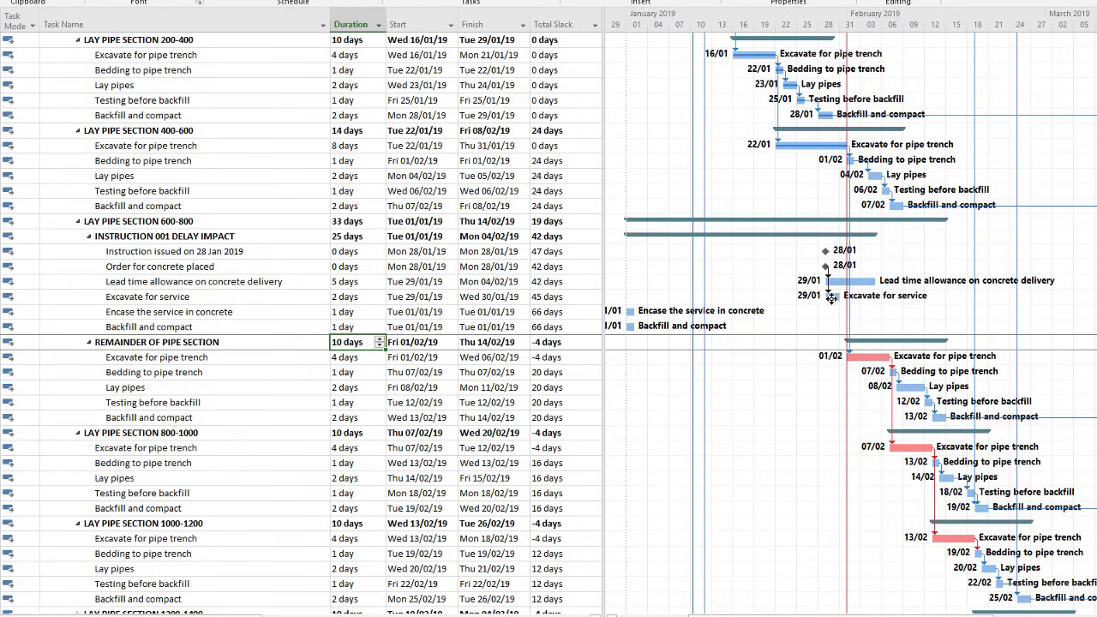
drag(831, 297, 639, 312)
drag(870, 283, 633, 328)
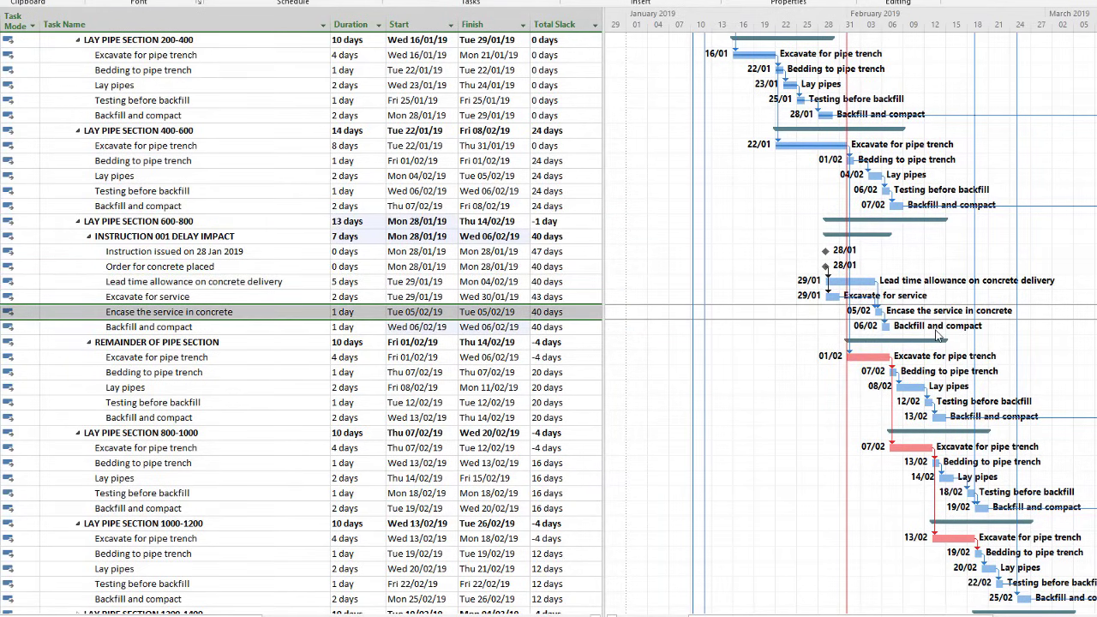
scroll(938, 336, down, 1)
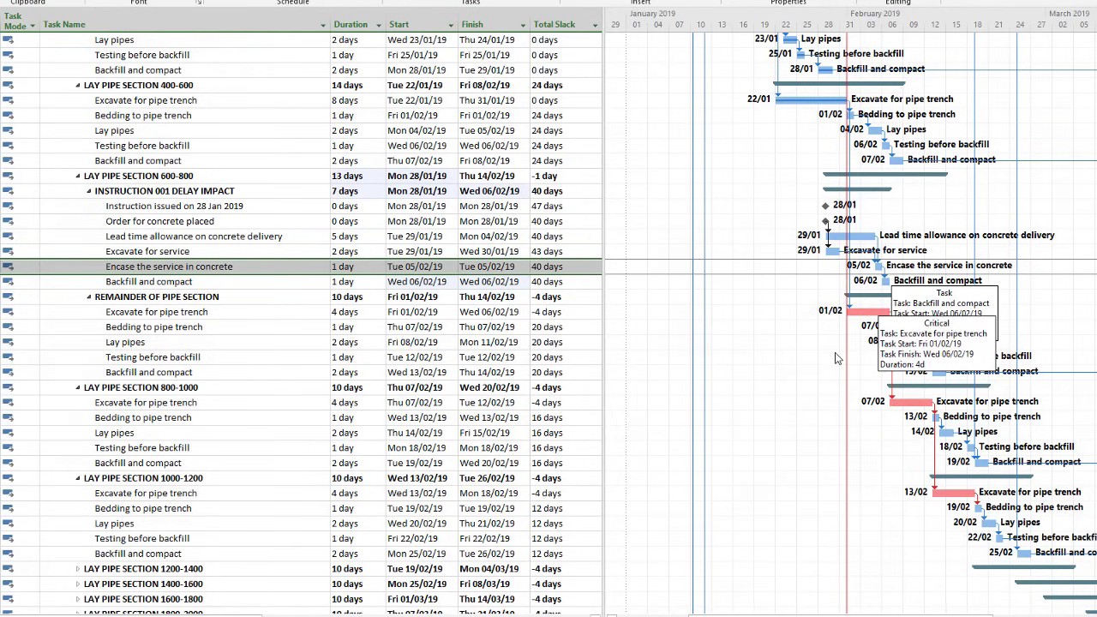
Link Backfill and compact to Excavate for pipe trench so the remainder starts 07/02/19
scroll(891, 360, up, 1)
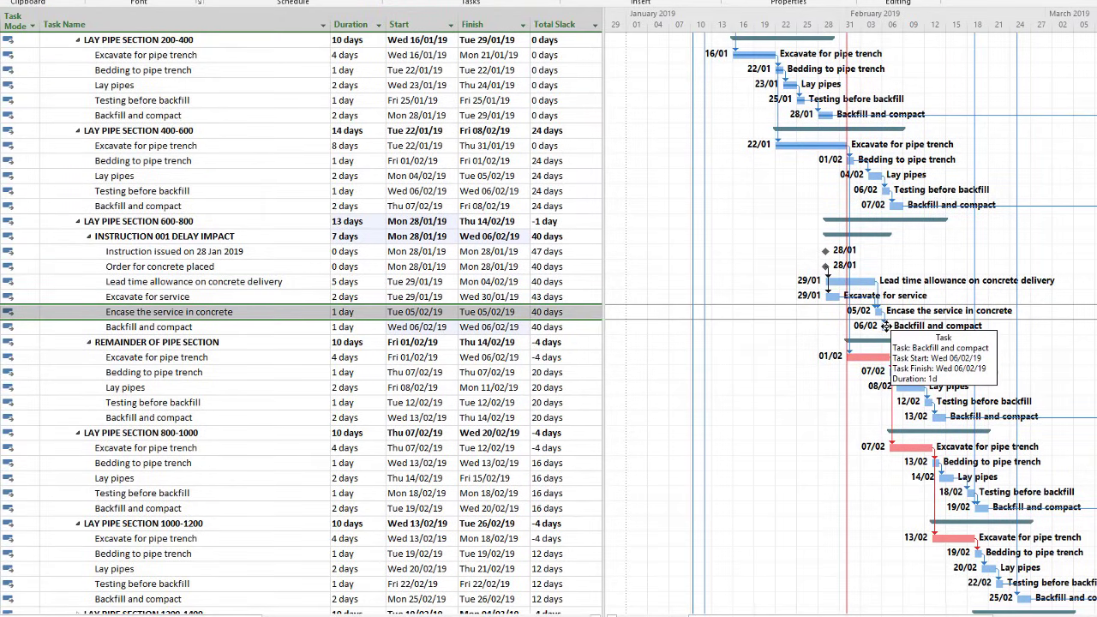
mouse_move(884, 351)
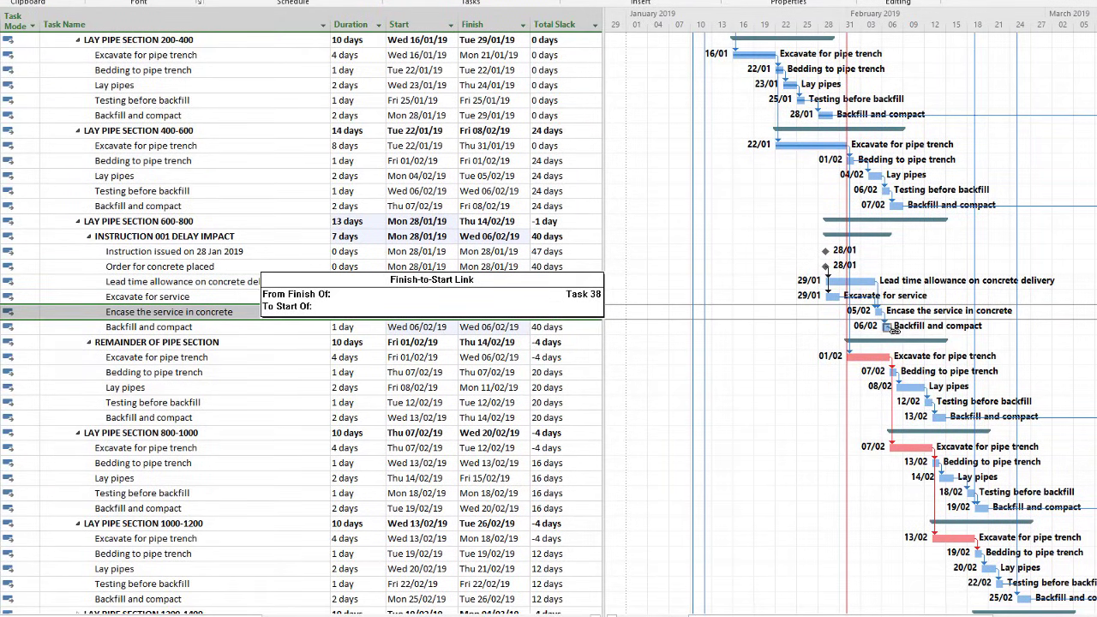
drag(895, 330, 867, 357)
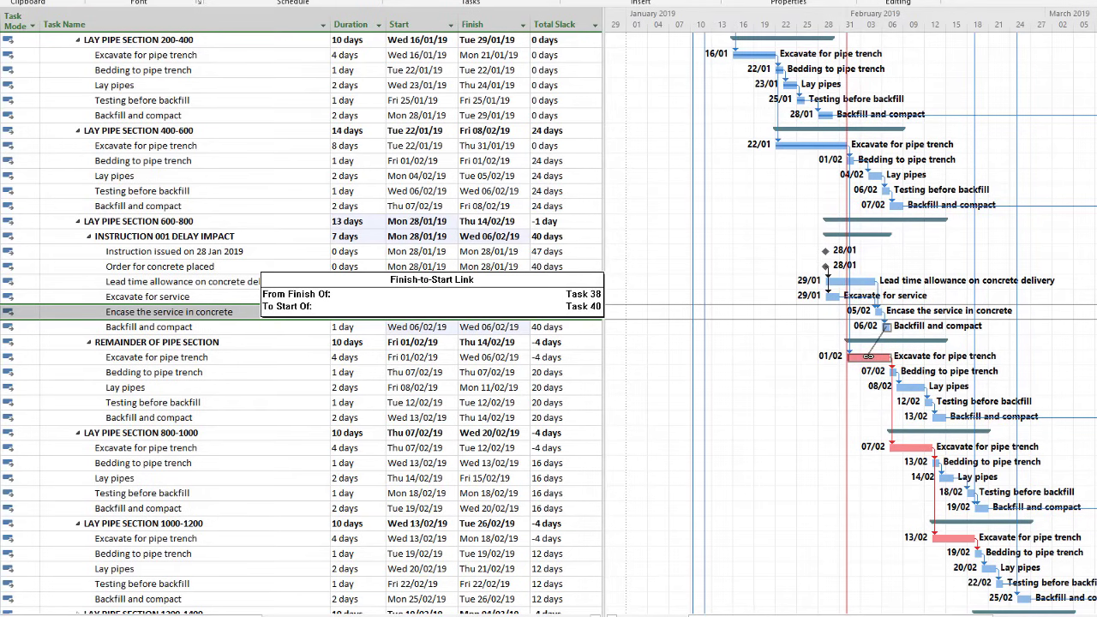
drag(869, 357, 869, 357)
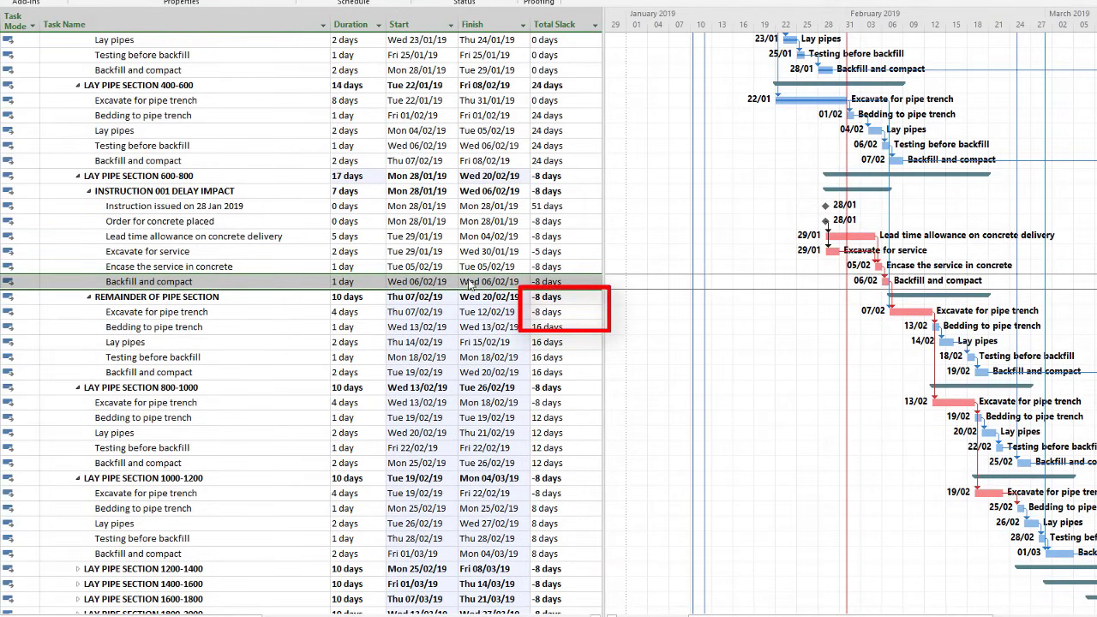
click(163, 191)
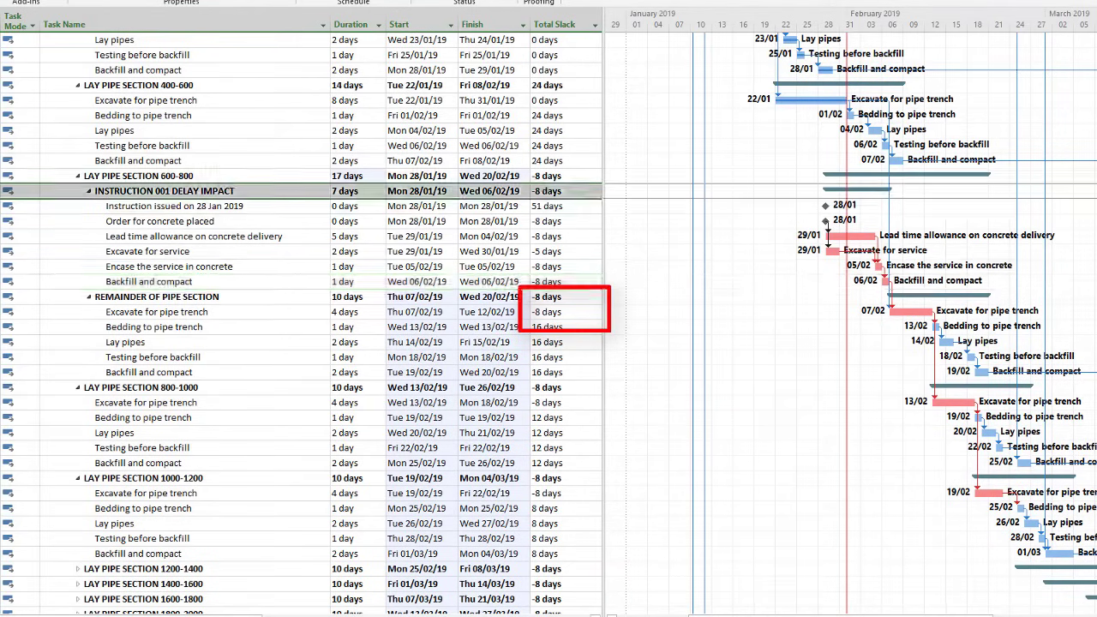
click(159, 221)
shift+click(163, 191)
shift+click(148, 281)
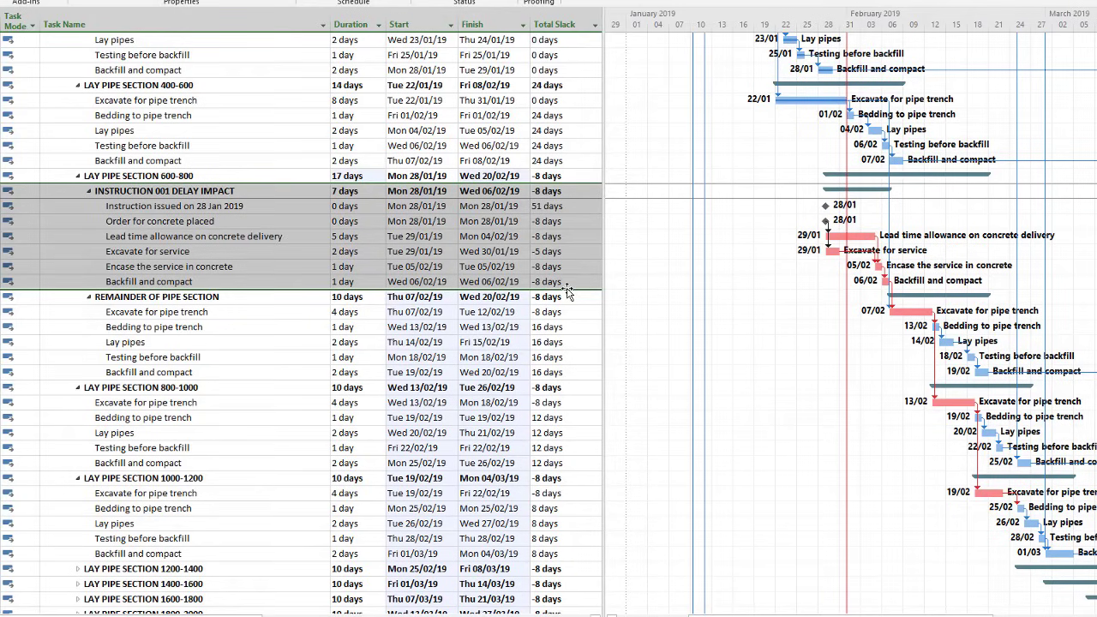
scroll(819, 351, up, 7)
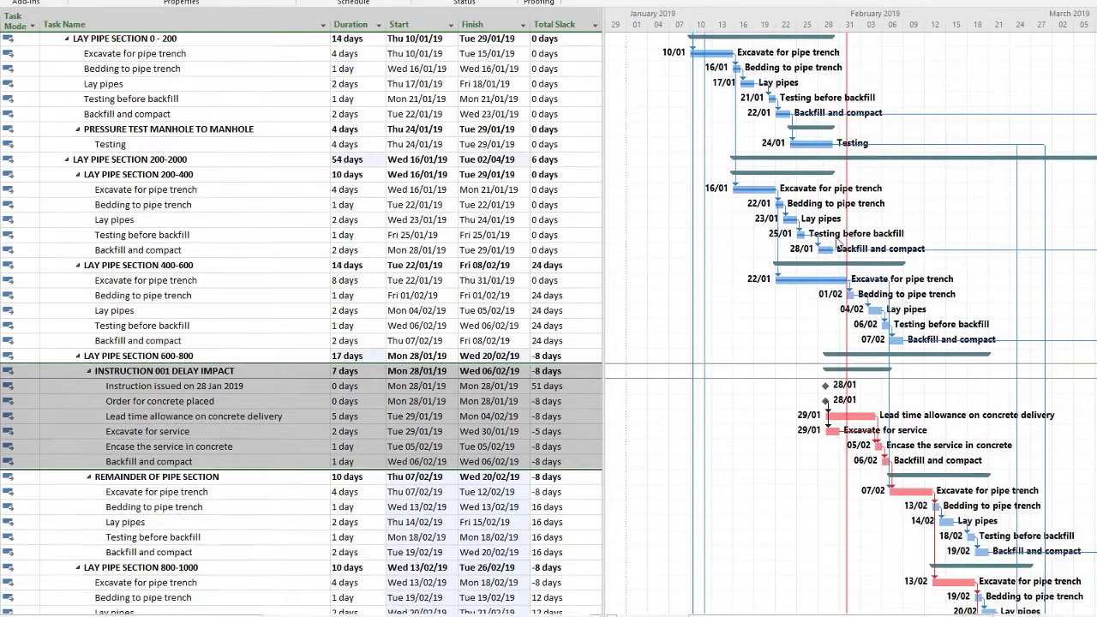
scroll(818, 352, down, 1)
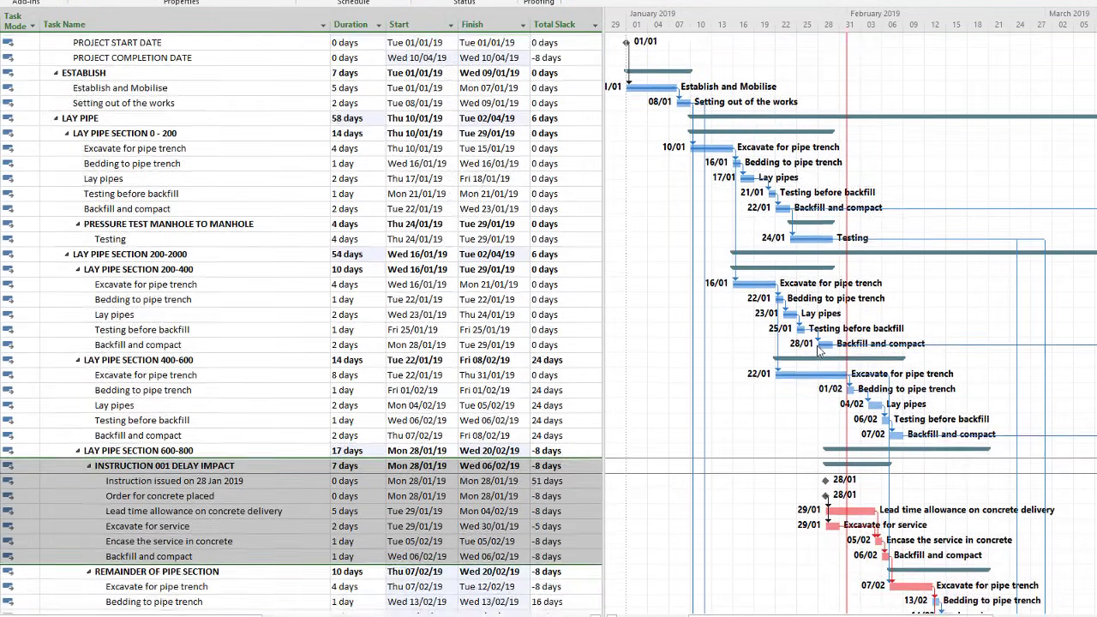
scroll(817, 343, down, 4)
scroll(816, 336, down, 1)
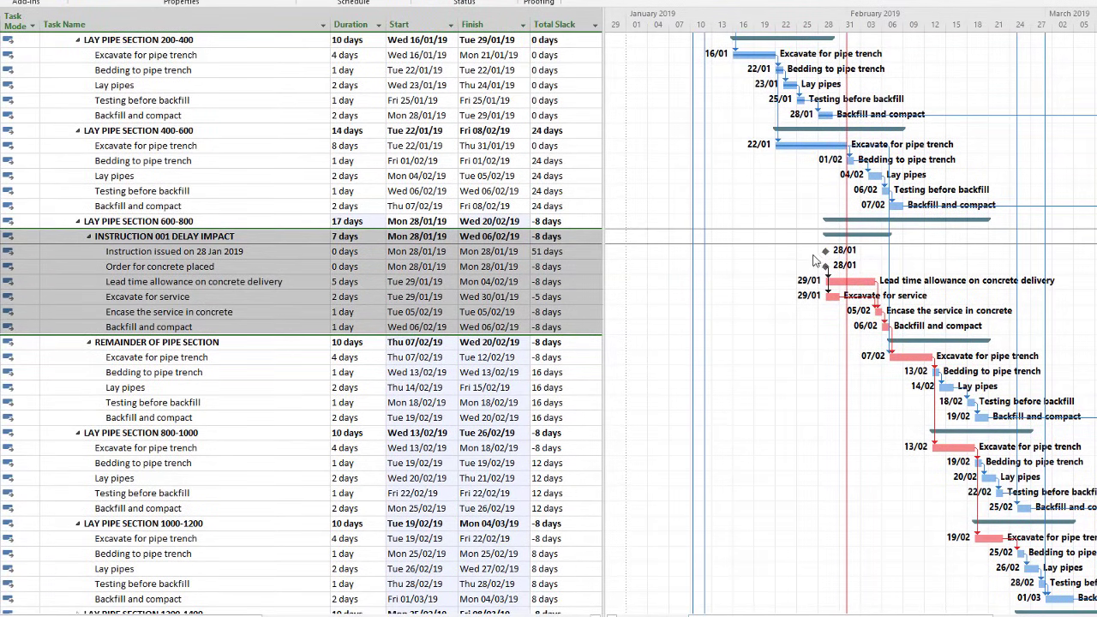
scroll(816, 257, down, 1)
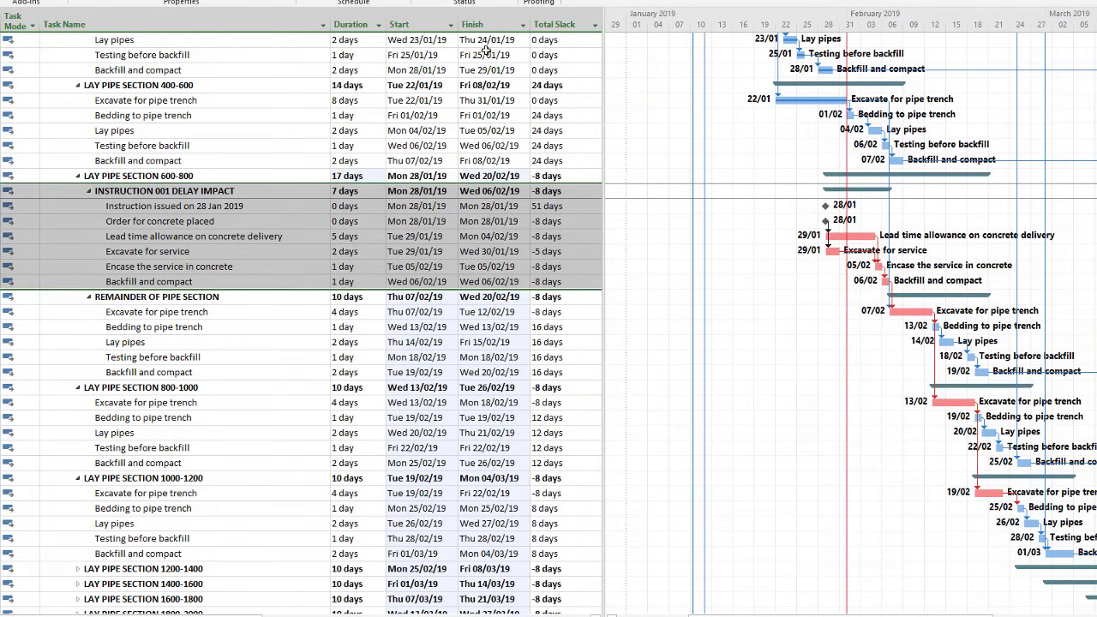
scroll(789, 230, up, 1)
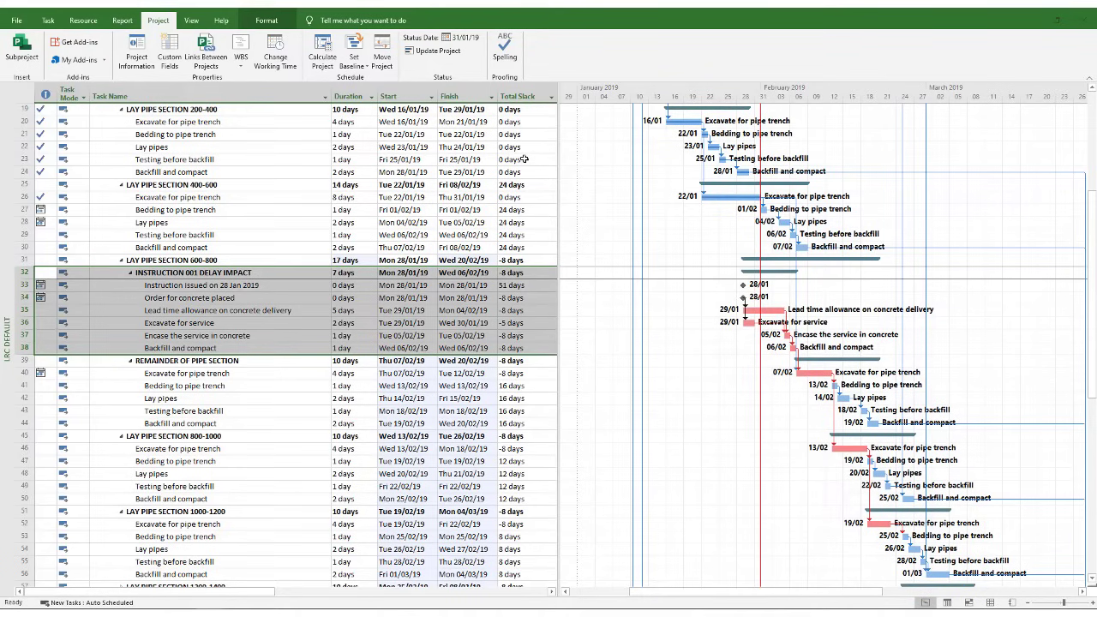
Draw Gantt slippage lines measured against Baseline 1
click(354, 62)
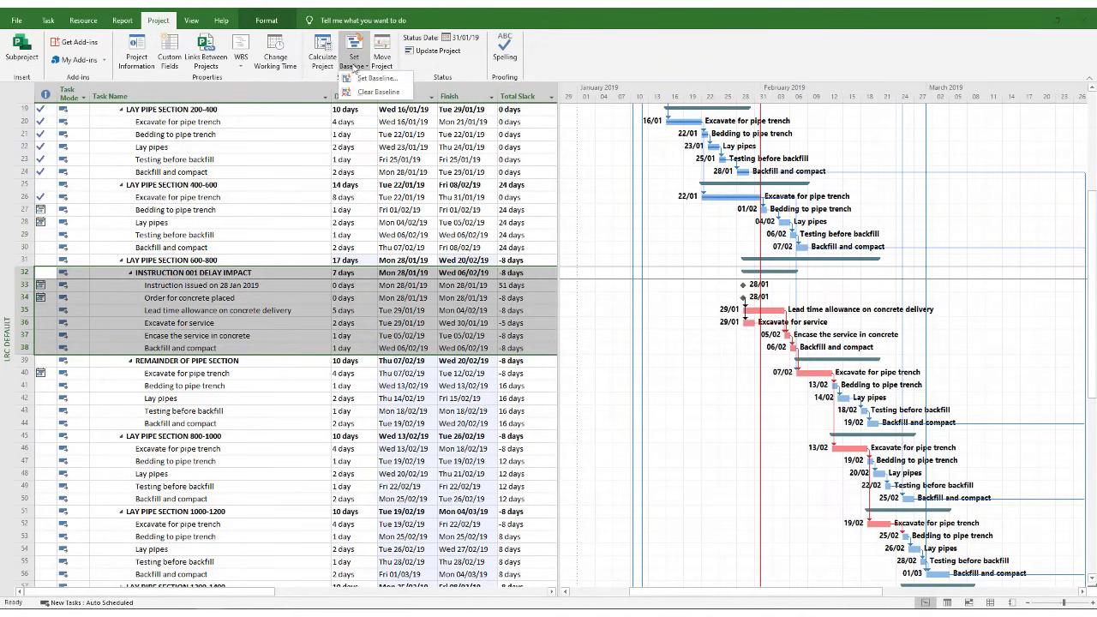
click(251, 19)
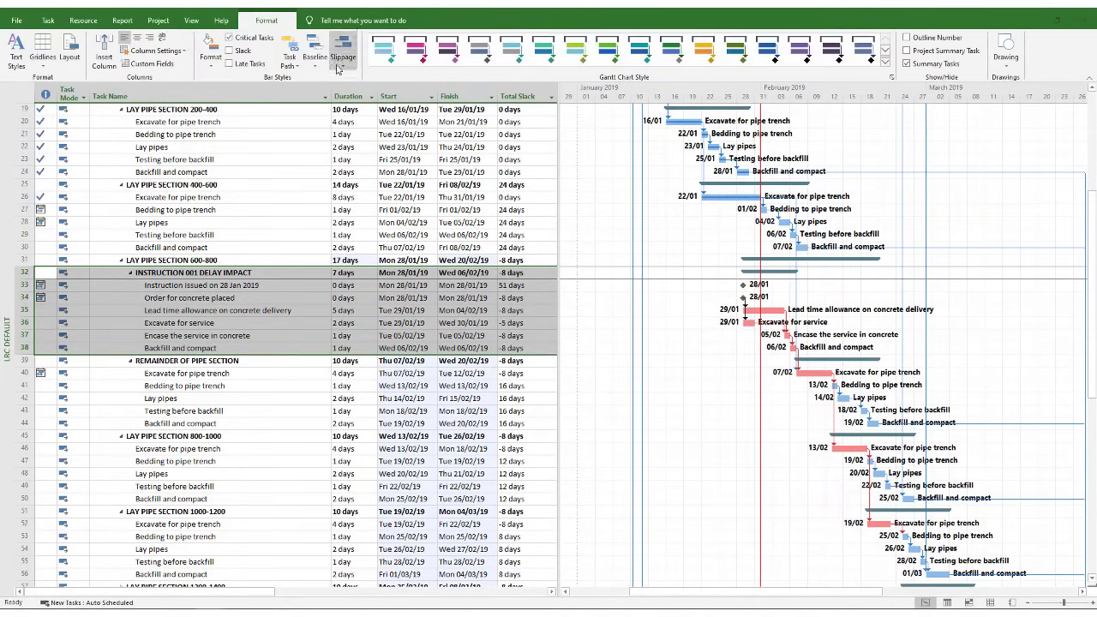
click(338, 69)
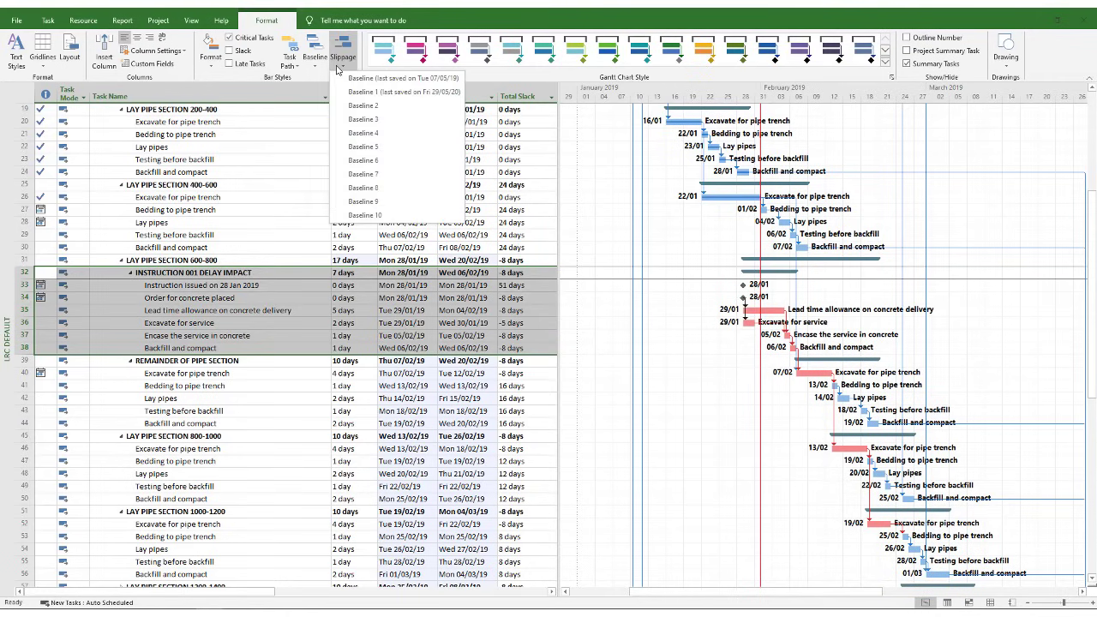
click(396, 98)
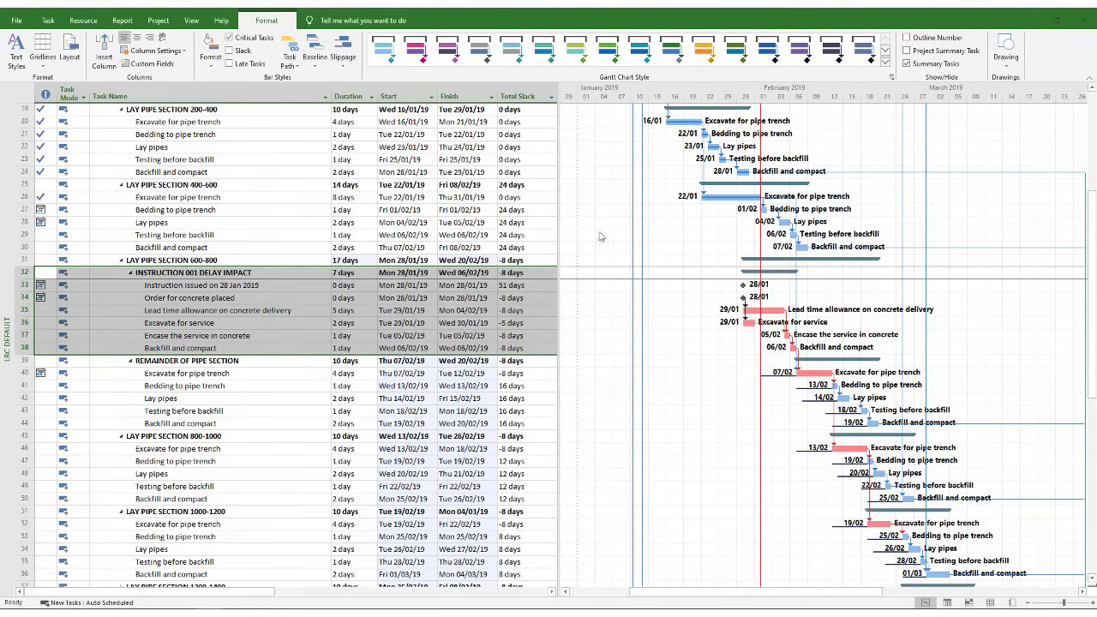
scroll(814, 450, down, 1)
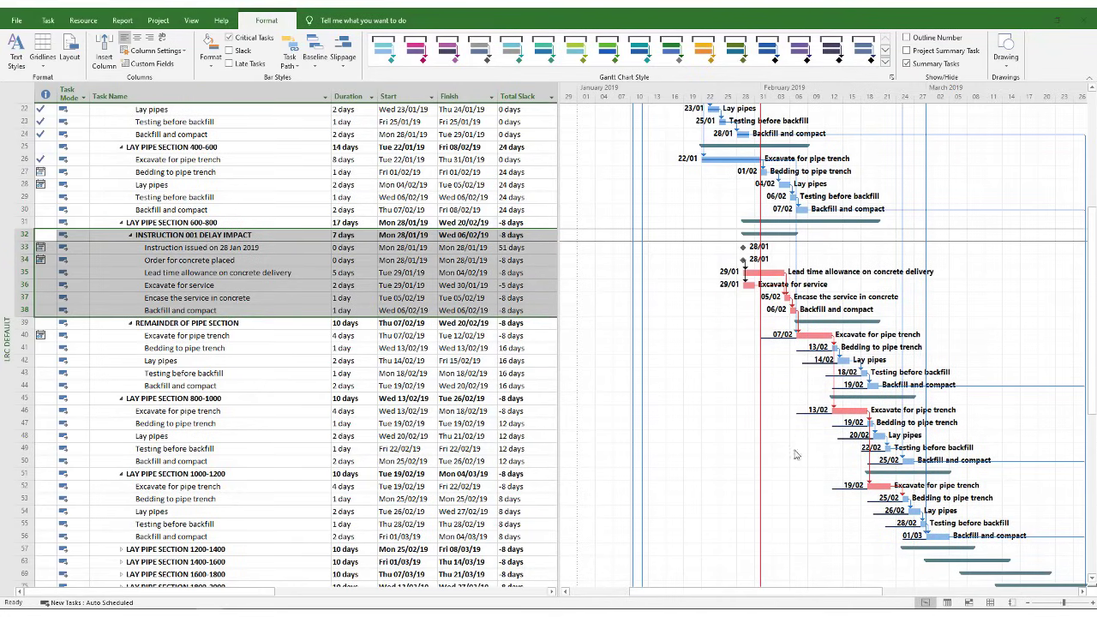
scroll(712, 589, right, 3)
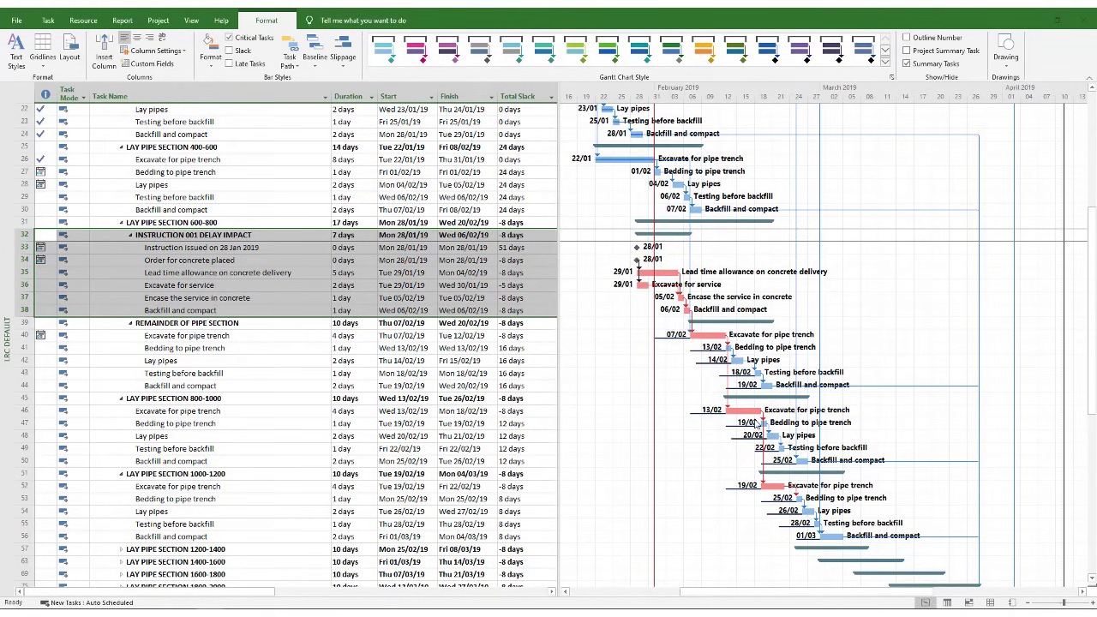
Show baseline bars under the Gantt tasks and widen the table to reveal the Unit column
click(318, 68)
click(365, 80)
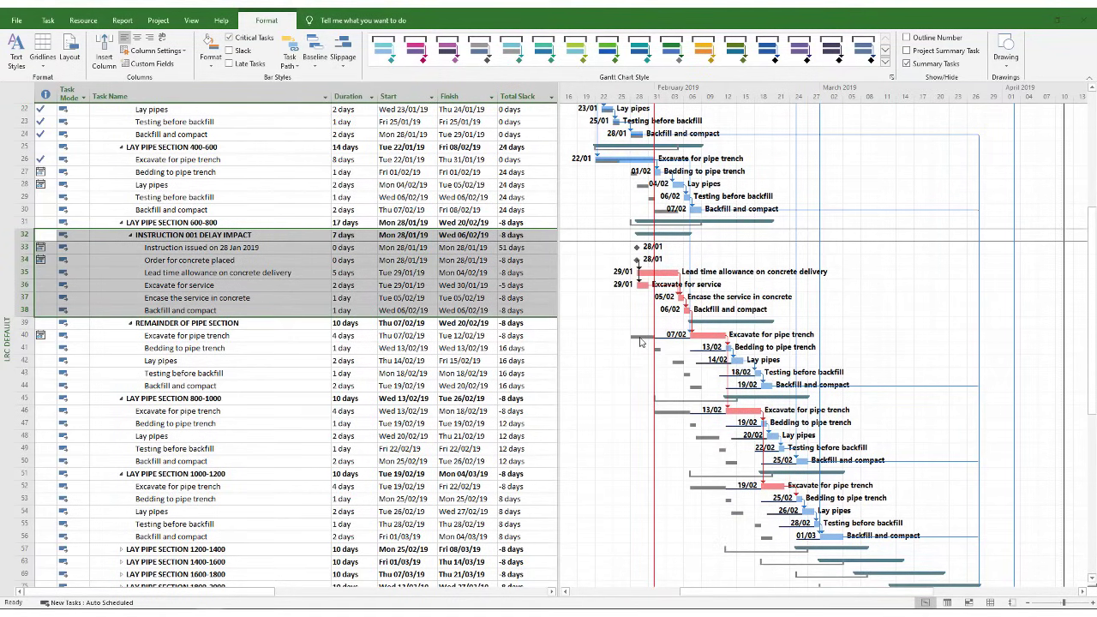
scroll(642, 342, up, 2)
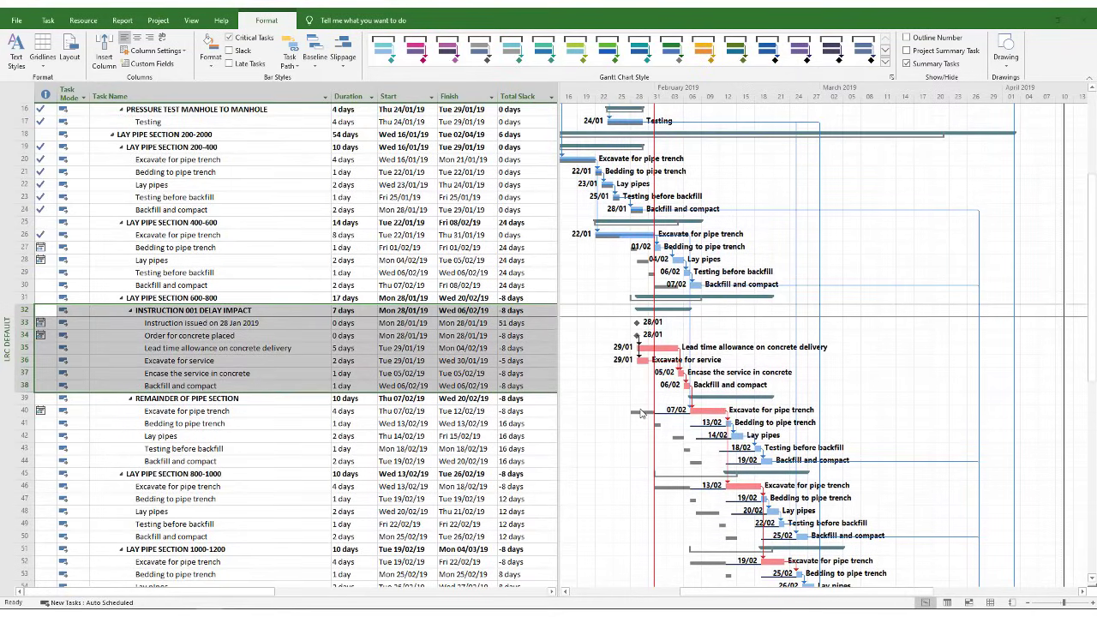
scroll(641, 414, down, 1)
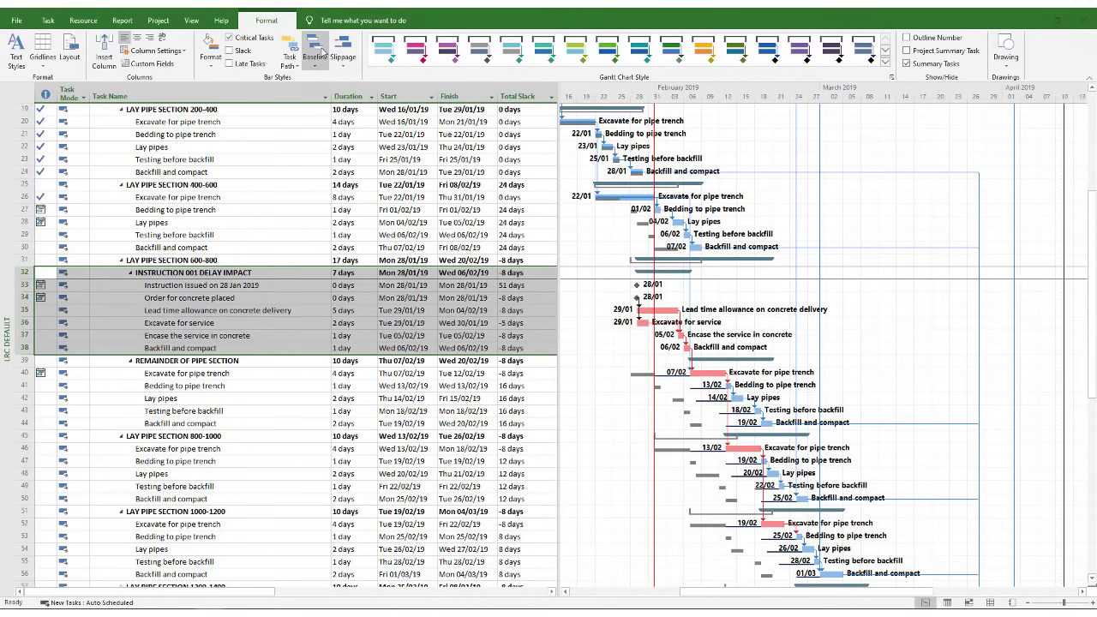
click(542, 324)
drag(556, 324, 602, 326)
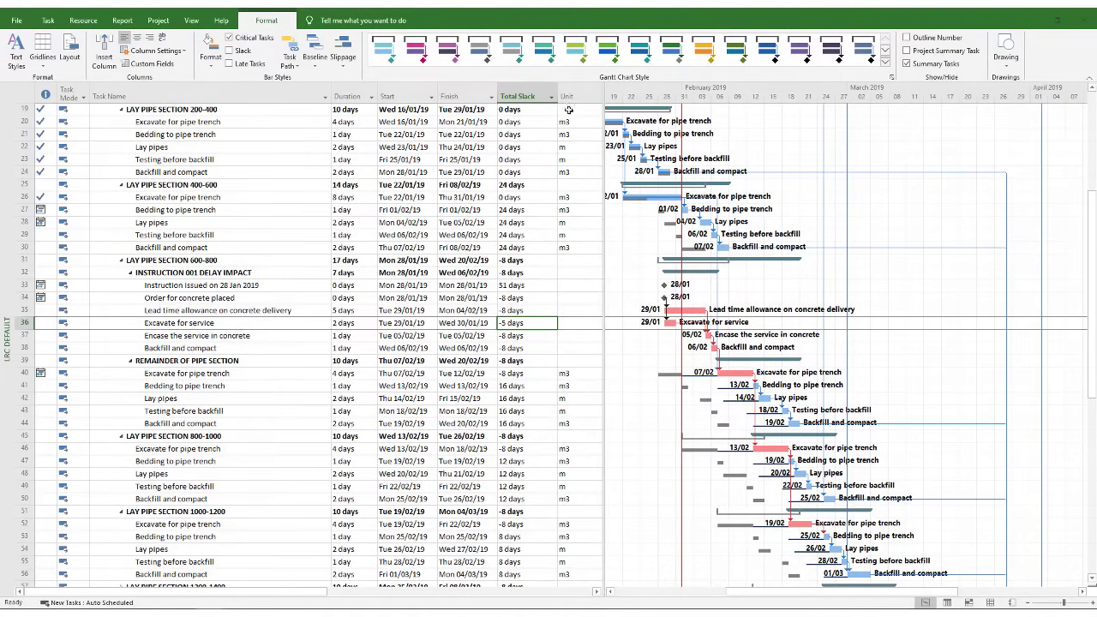
Insert a Text2 column before the Unit column and narrow the table
right_click(573, 97)
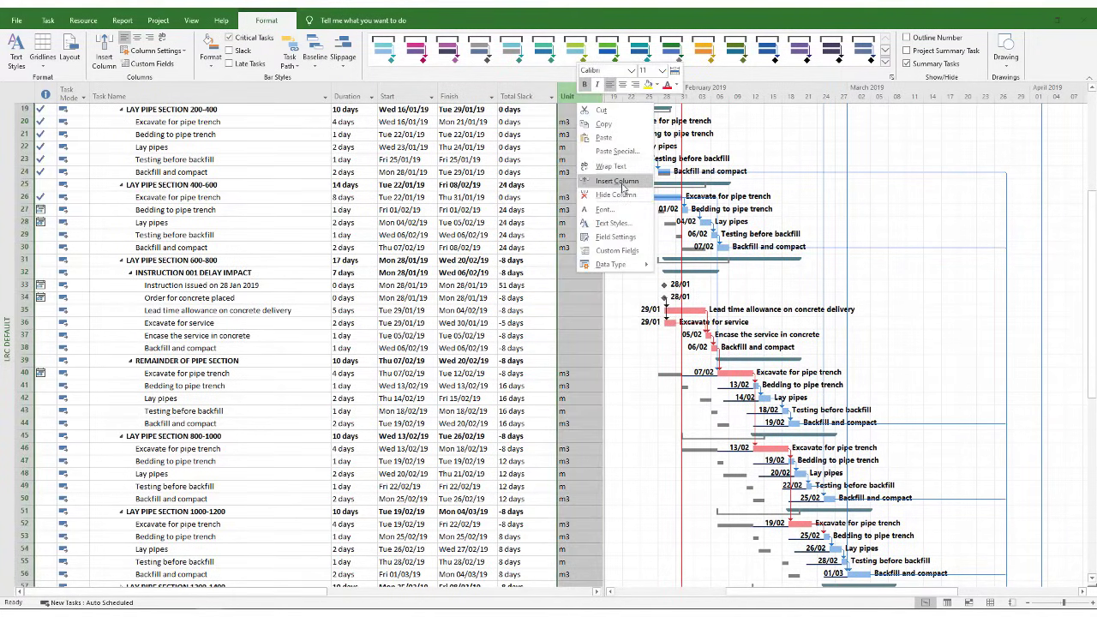
click(617, 181)
text(TeamStatus Pending)
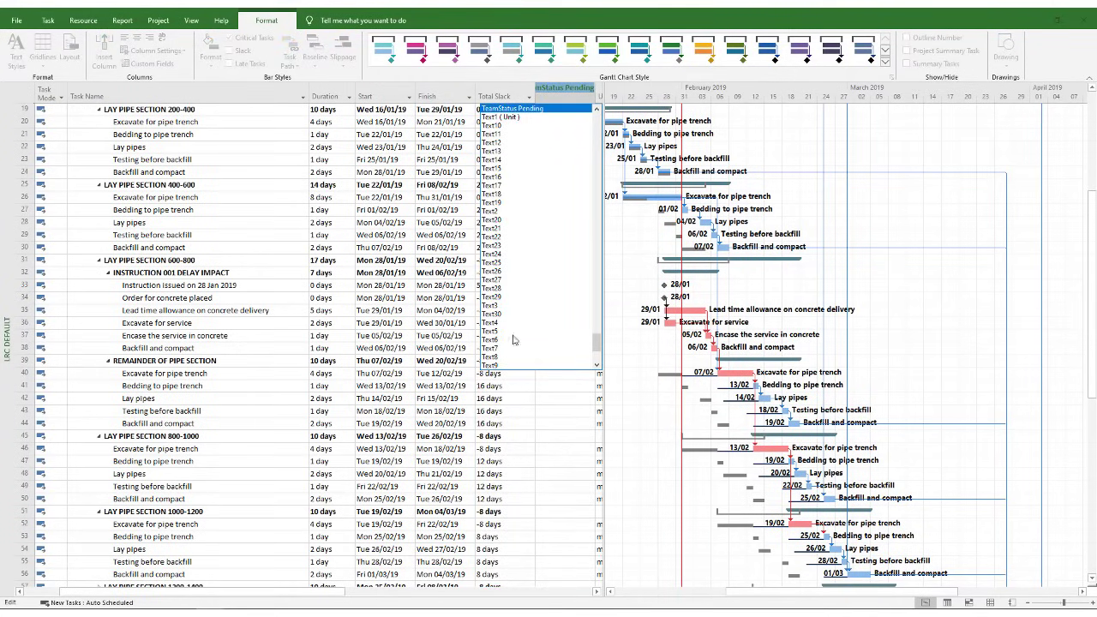
click(501, 211)
scroll(643, 257, down, 3)
click(638, 233)
drag(645, 229, 603, 249)
Enter IMPACT INSTRUCTION 001 in the Text2 cell of the row 33 Instruction issued task
click(558, 288)
scroll(562, 290, down, 2)
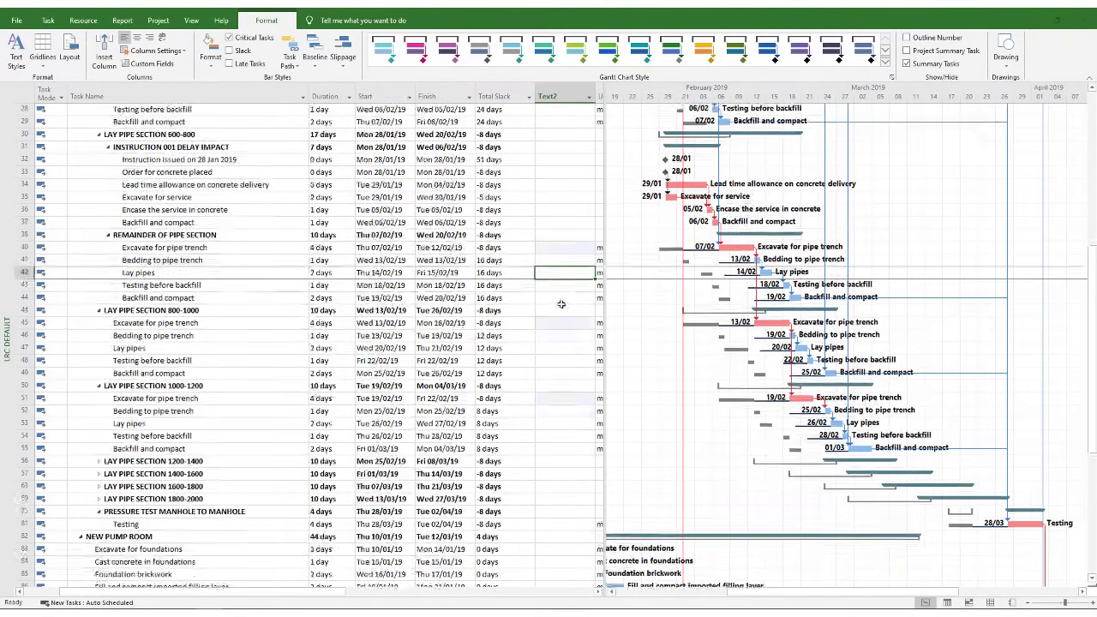
scroll(563, 291, up, 5)
scroll(563, 293, up, 2)
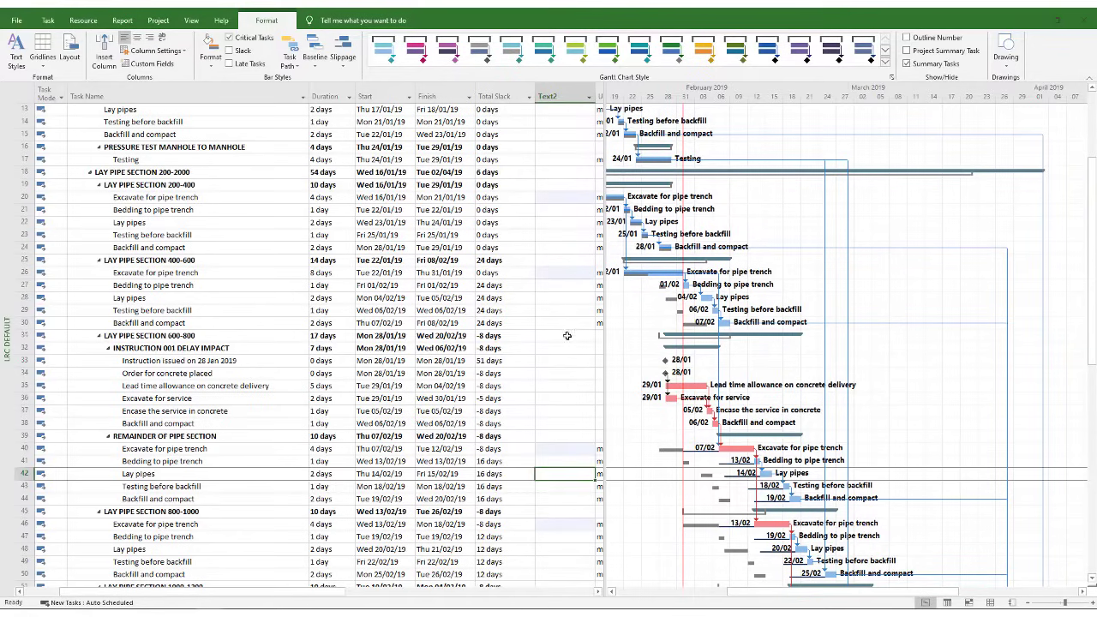
click(551, 360)
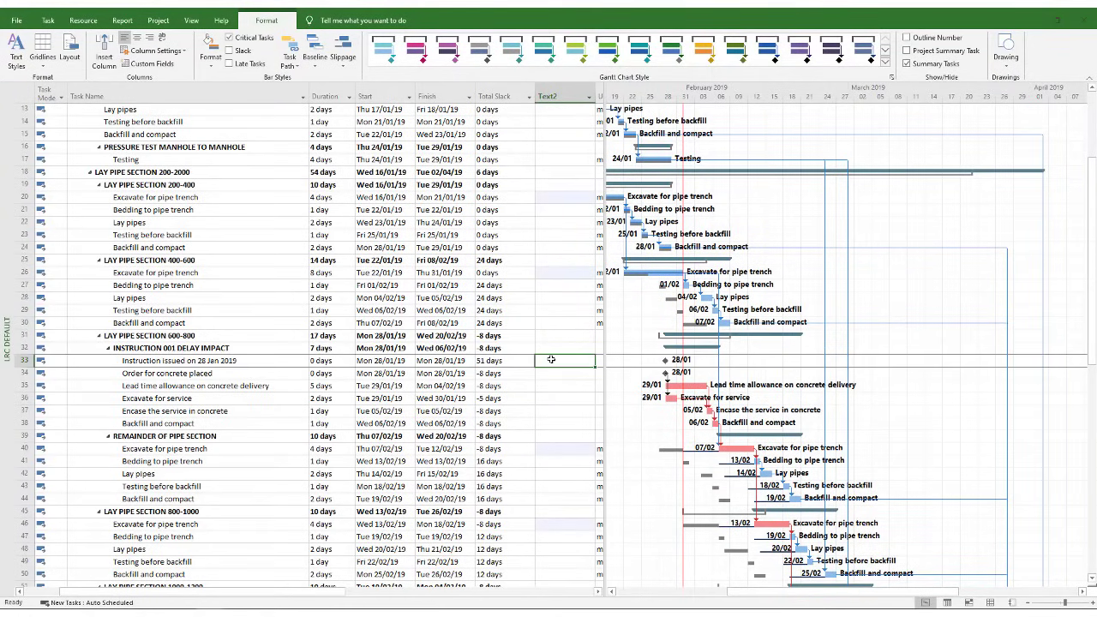
text(im)
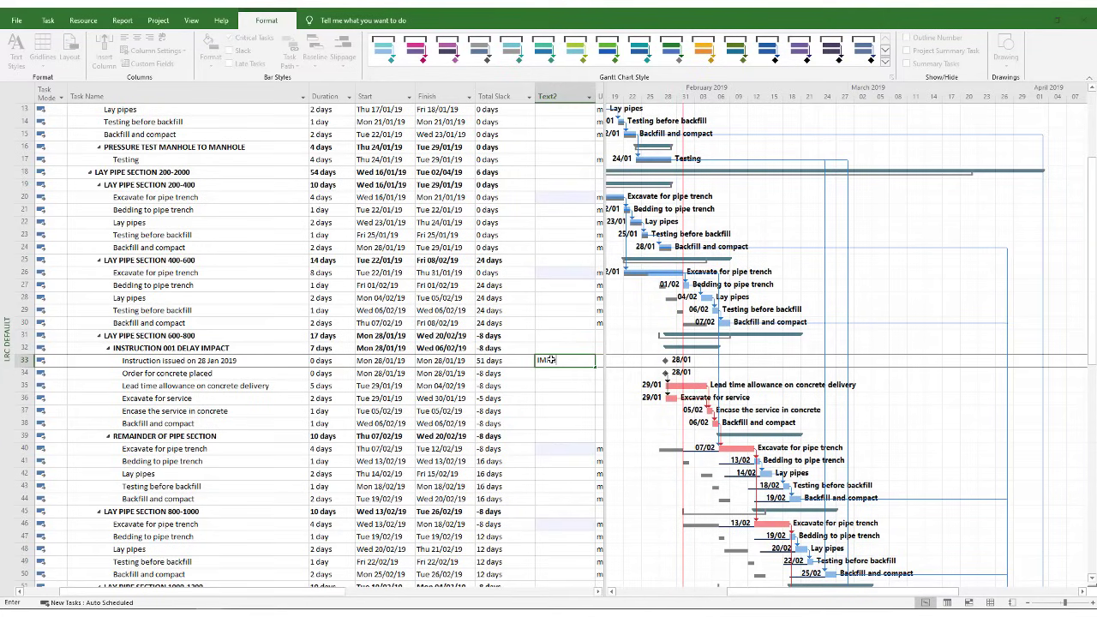
text(PACT INSTRUCTION)
key(Return)
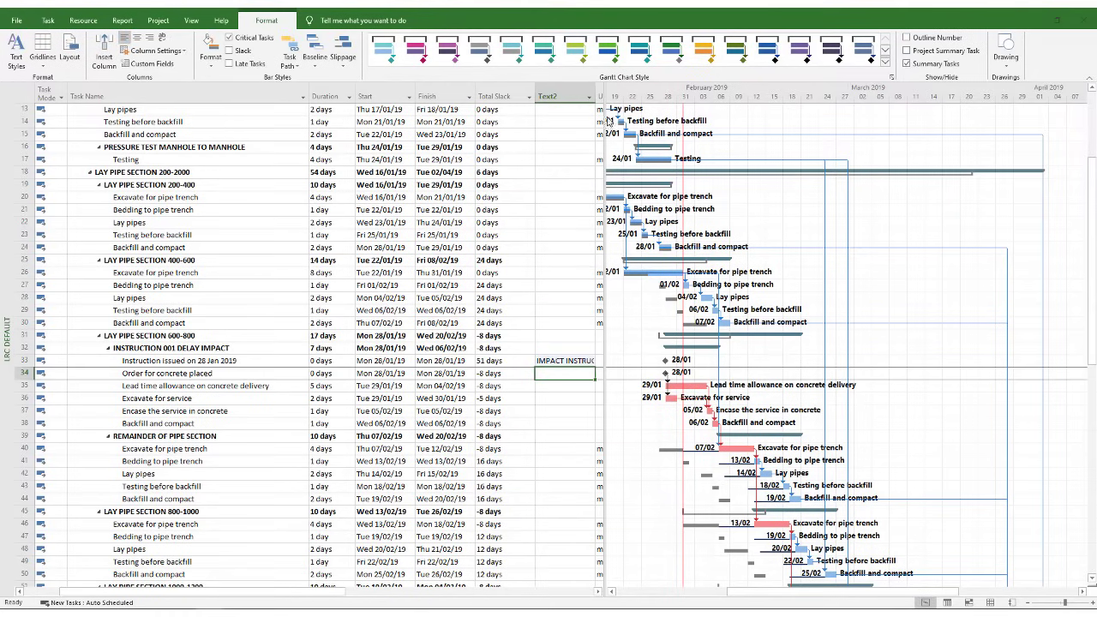
Fill the IMPACT INSTRUCTION 001 tag down through rows 34–38
drag(605, 129, 673, 129)
key(Up)
drag(653, 367, 631, 427)
click(615, 460)
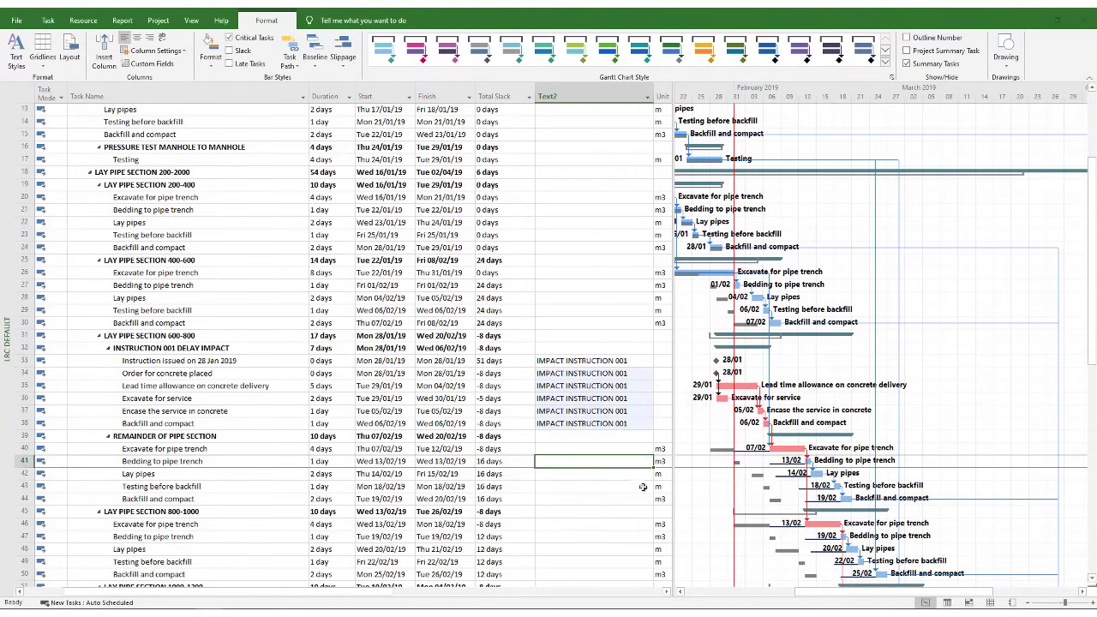
scroll(641, 485, down, 2)
click(595, 410)
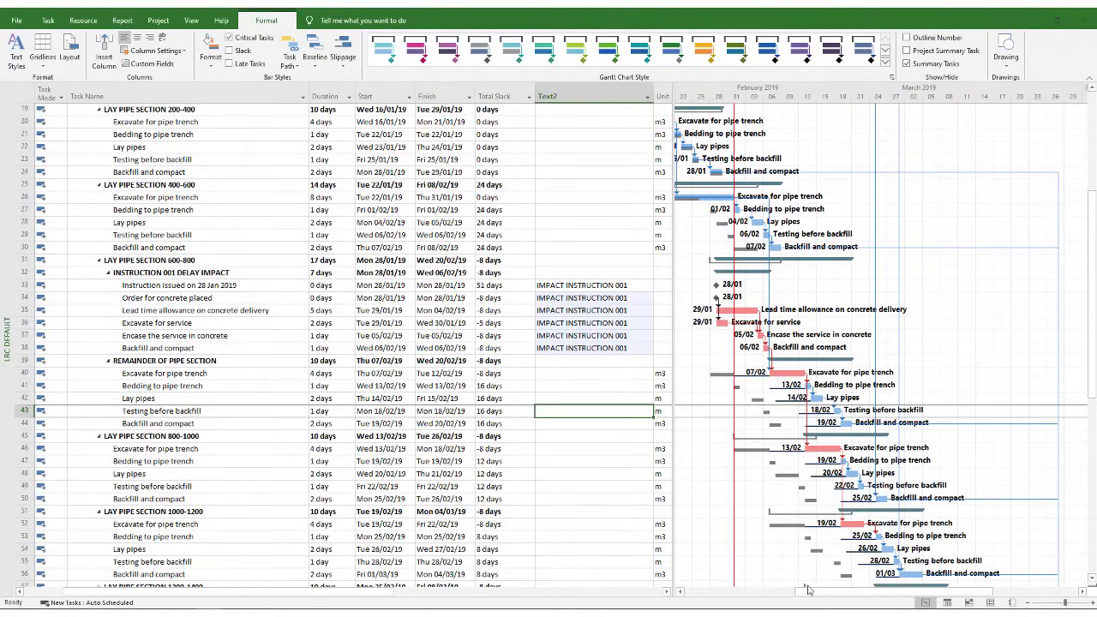
drag(808, 592, 789, 595)
scroll(772, 429, down, 2)
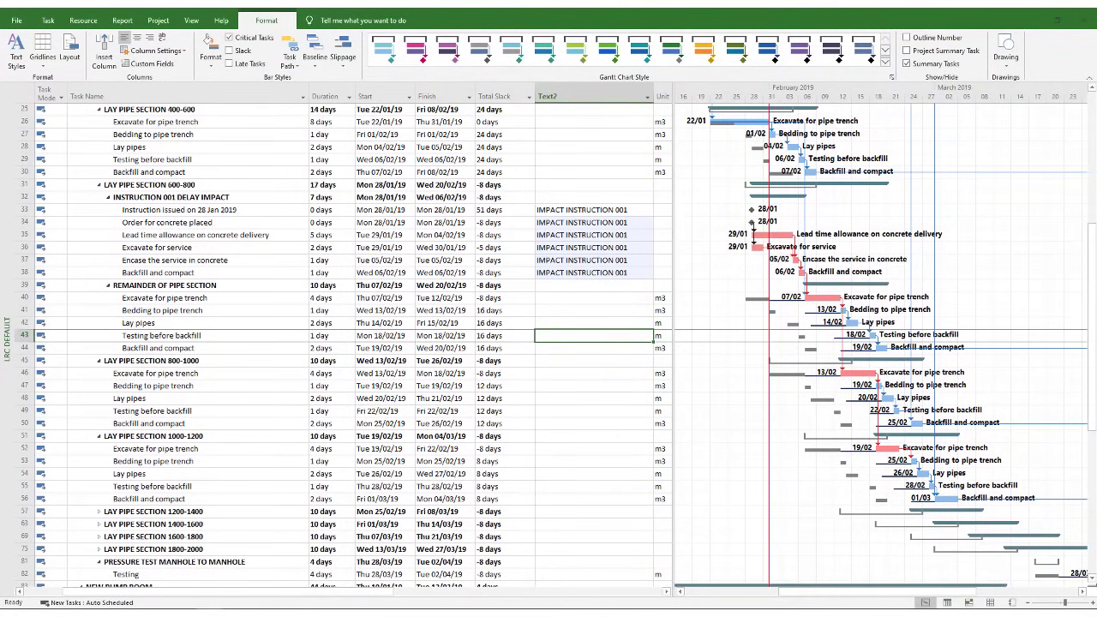
scroll(375, 354, up, 1)
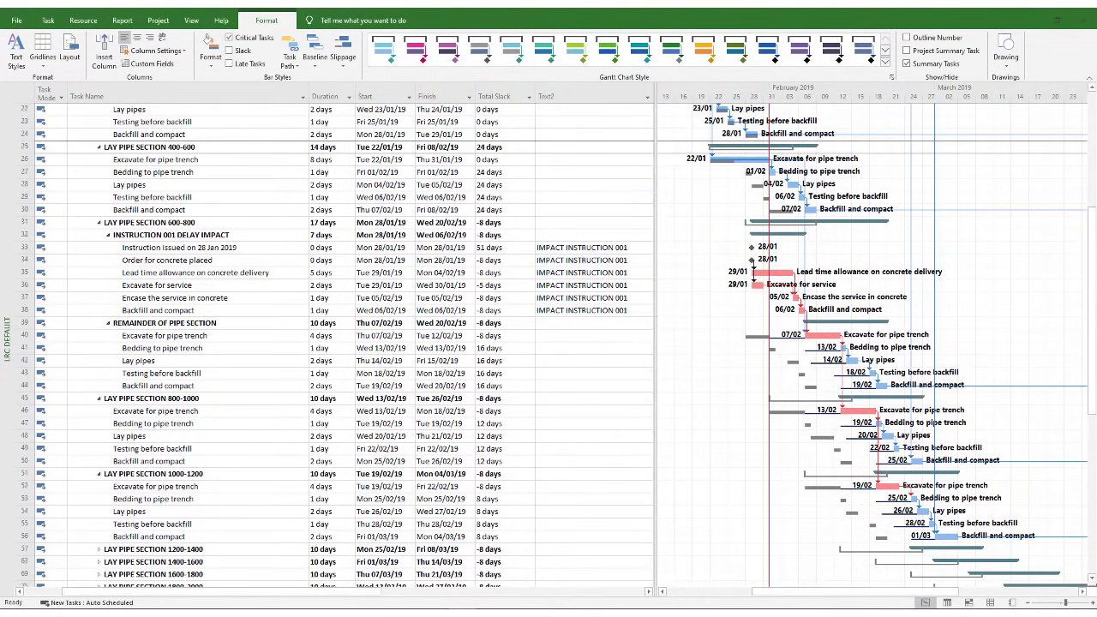
Filter the Total Slack column to show only tasks with -8 days slack
click(529, 97)
click(460, 197)
click(440, 208)
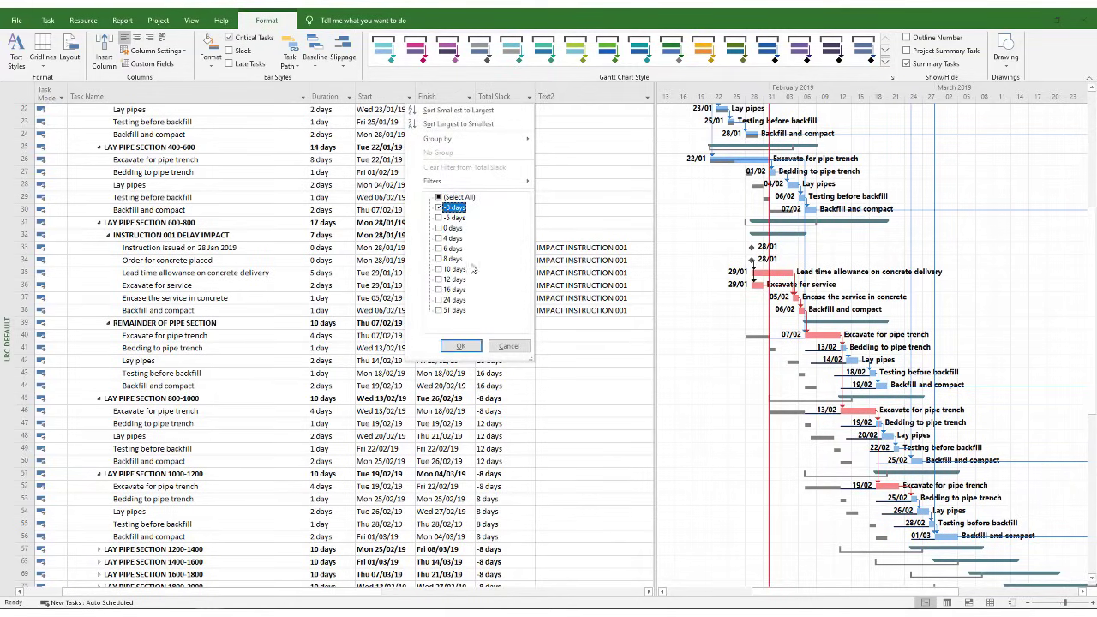
click(461, 348)
scroll(606, 263, up, 5)
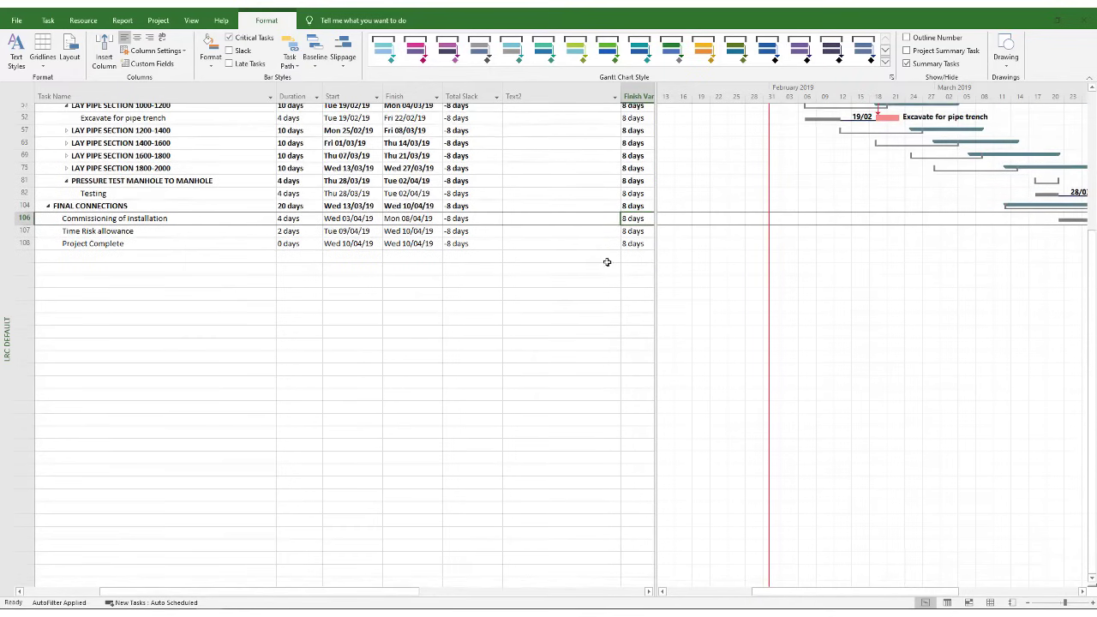
scroll(606, 263, up, 1)
Tag the downstream tasks through row 108, including Order for concrete placed, with IMPACT INSTRUCTION 001
click(541, 236)
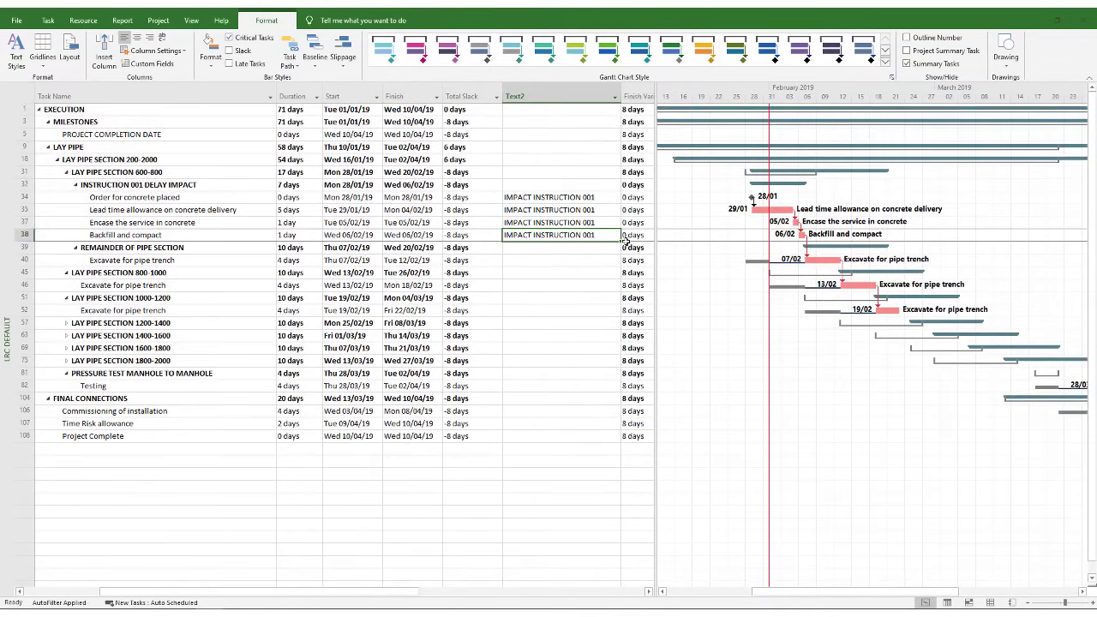
drag(624, 298, 603, 451)
click(578, 470)
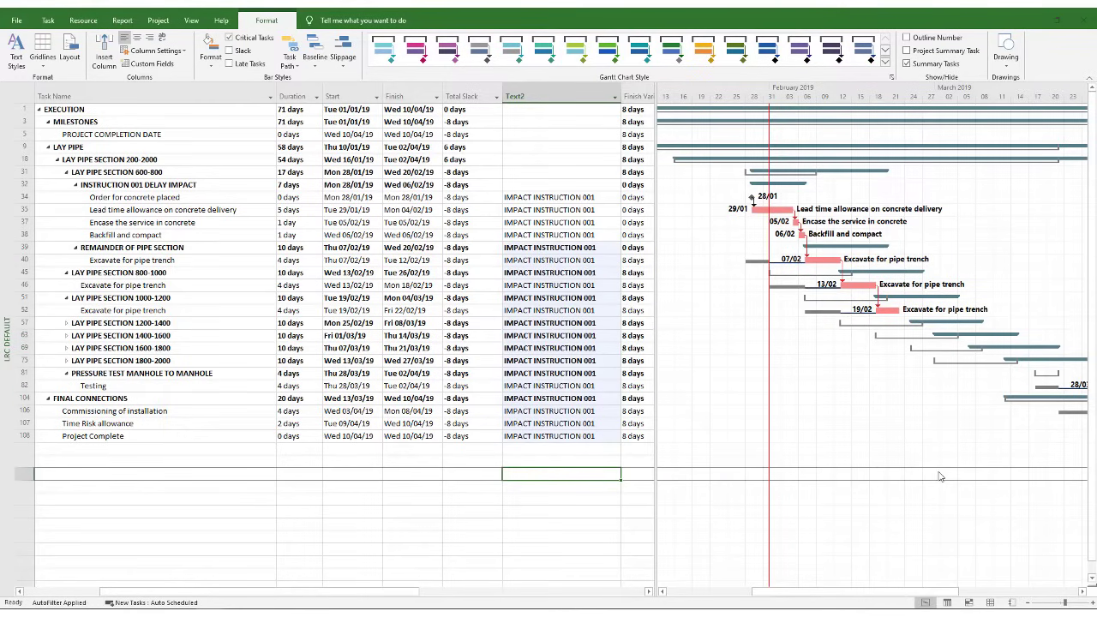
click(551, 197)
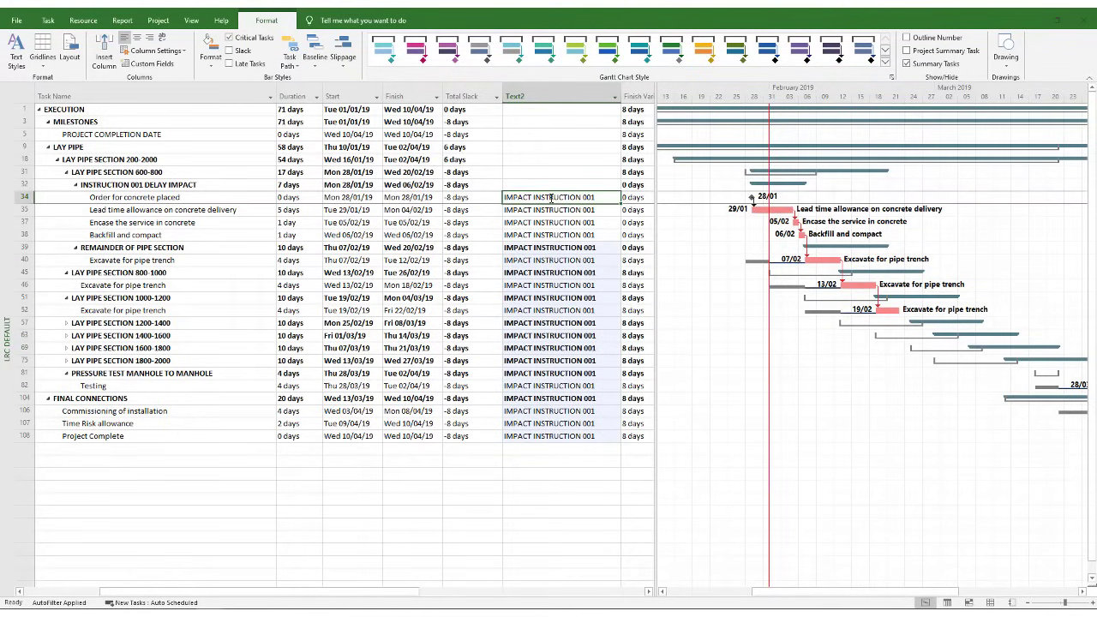
click(537, 135)
text(IMPACT INSTRUCTION 001)
click(600, 260)
Pan the Gantt timeline and move the split bar right to reveal Finish Variance
drag(917, 592, 956, 595)
drag(655, 305, 642, 305)
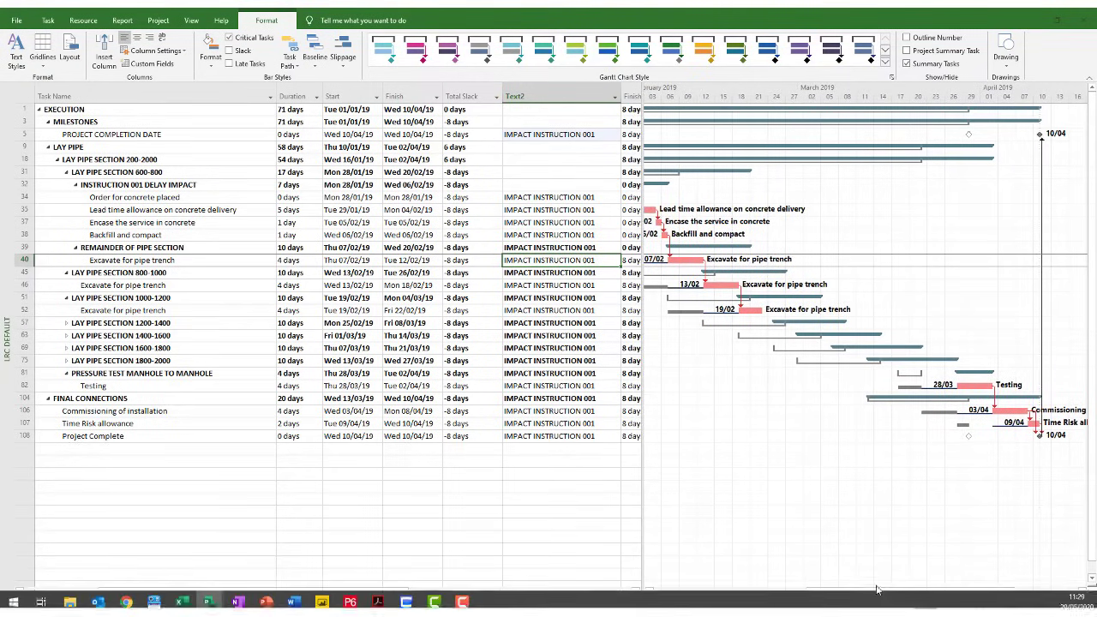
drag(864, 594, 843, 594)
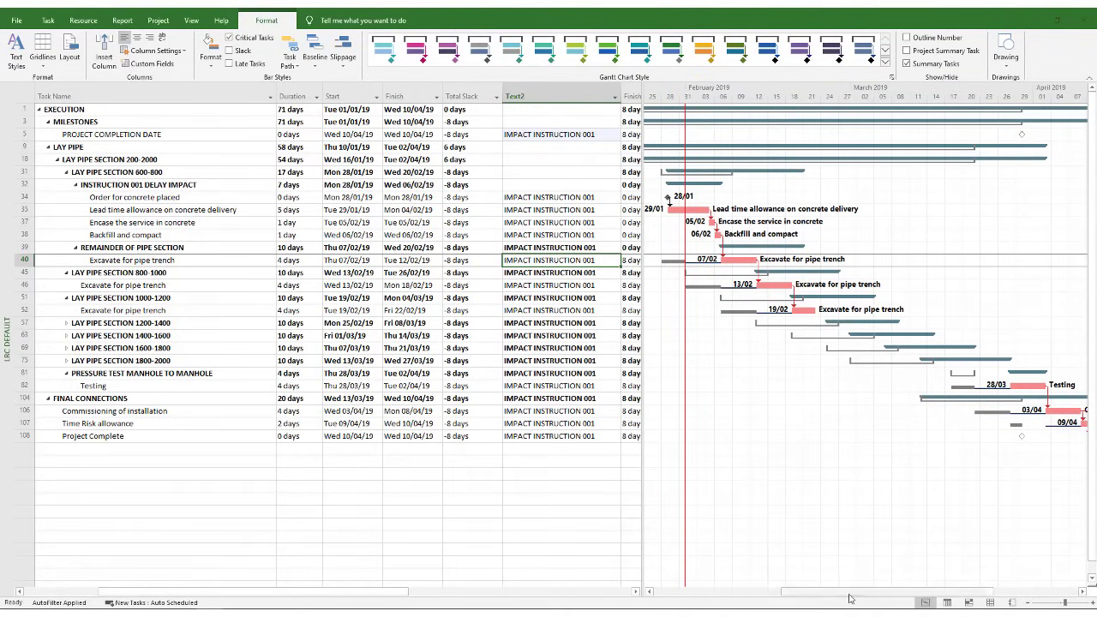
drag(855, 598, 923, 597)
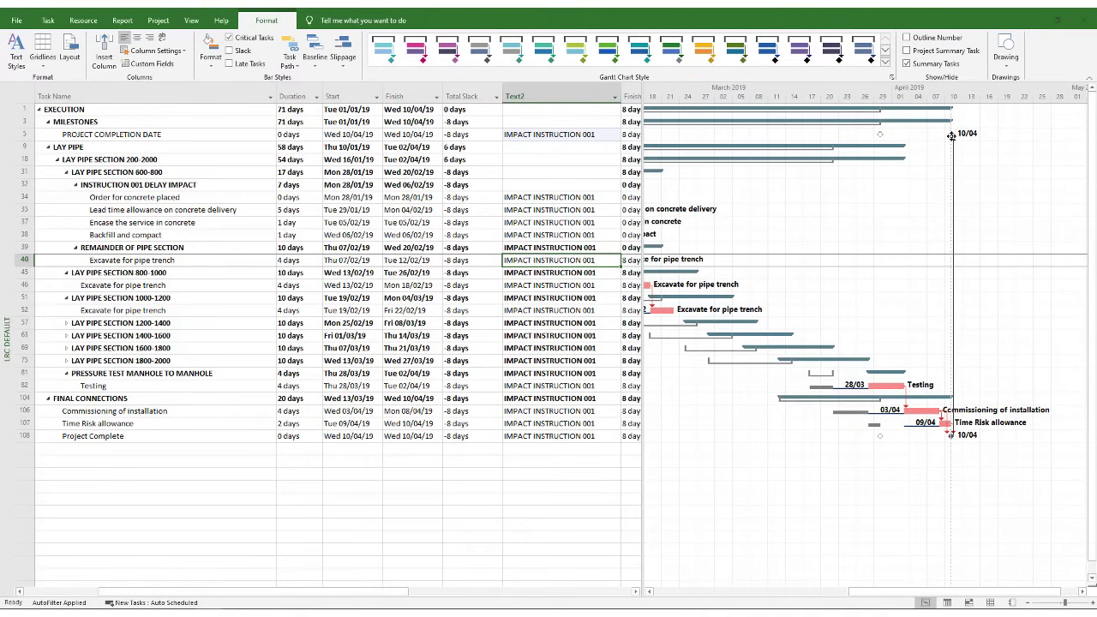
drag(856, 591, 795, 567)
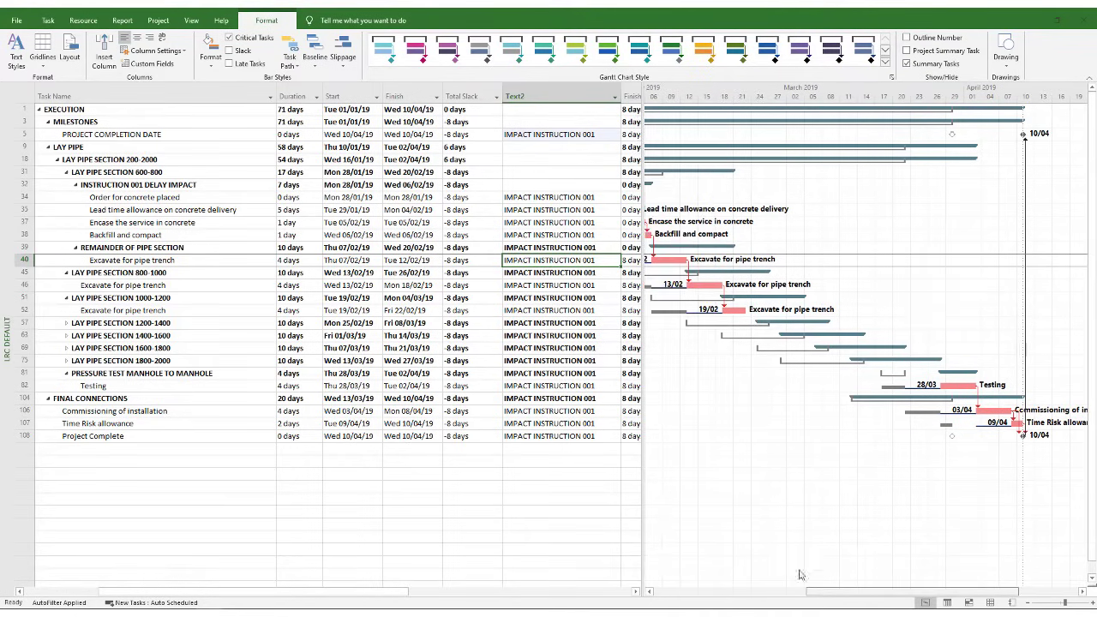
drag(643, 319, 682, 327)
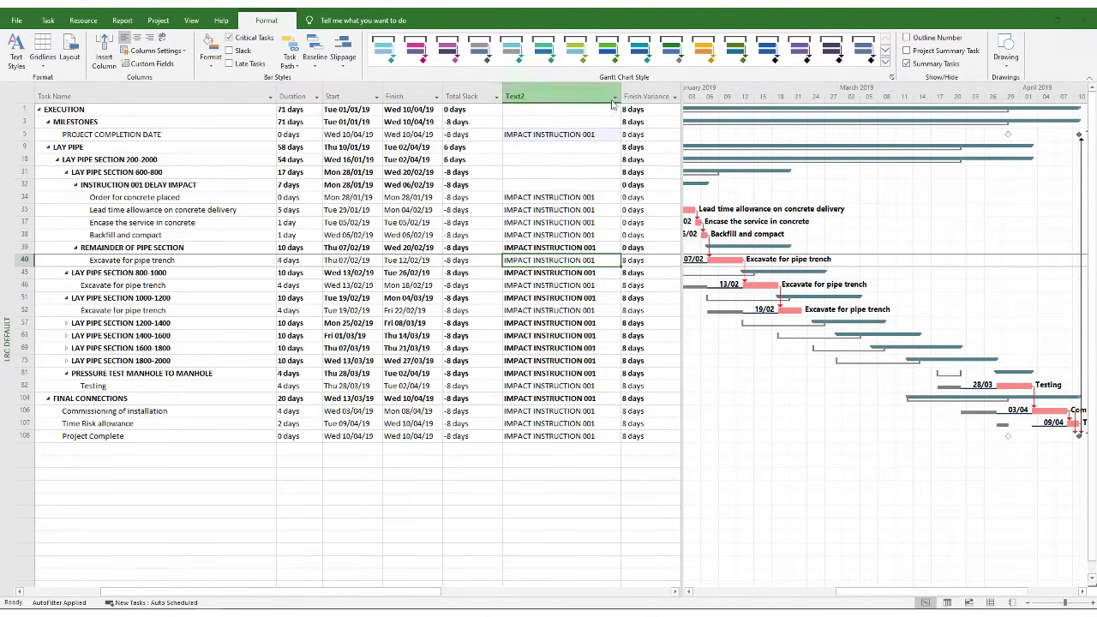
Show all Total Slack values again and check the Lay pipes finish variance
click(496, 97)
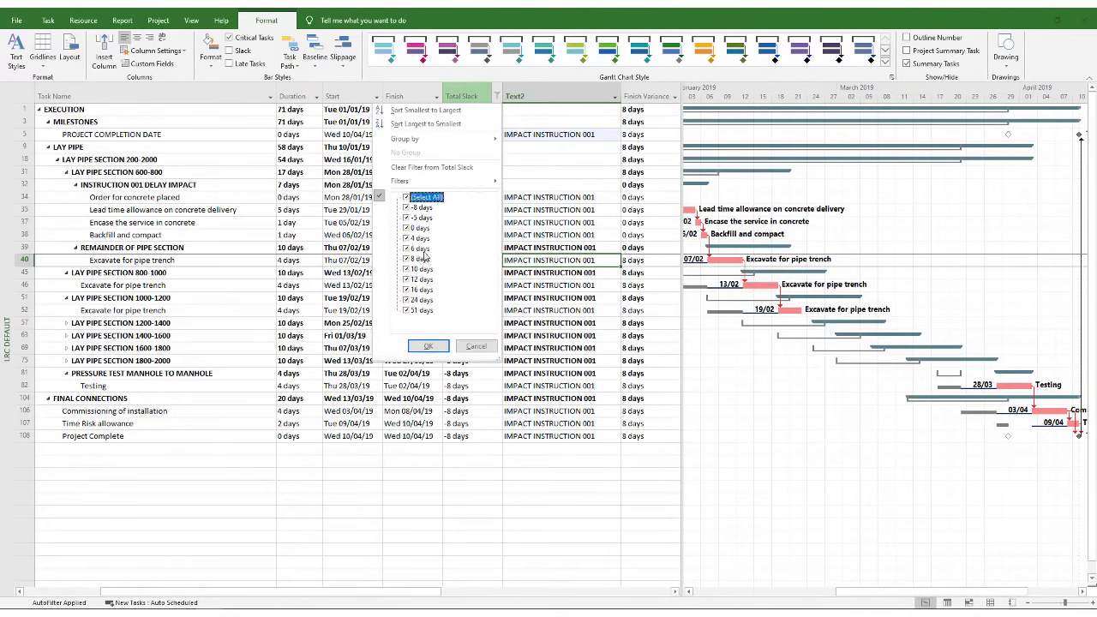
click(428, 346)
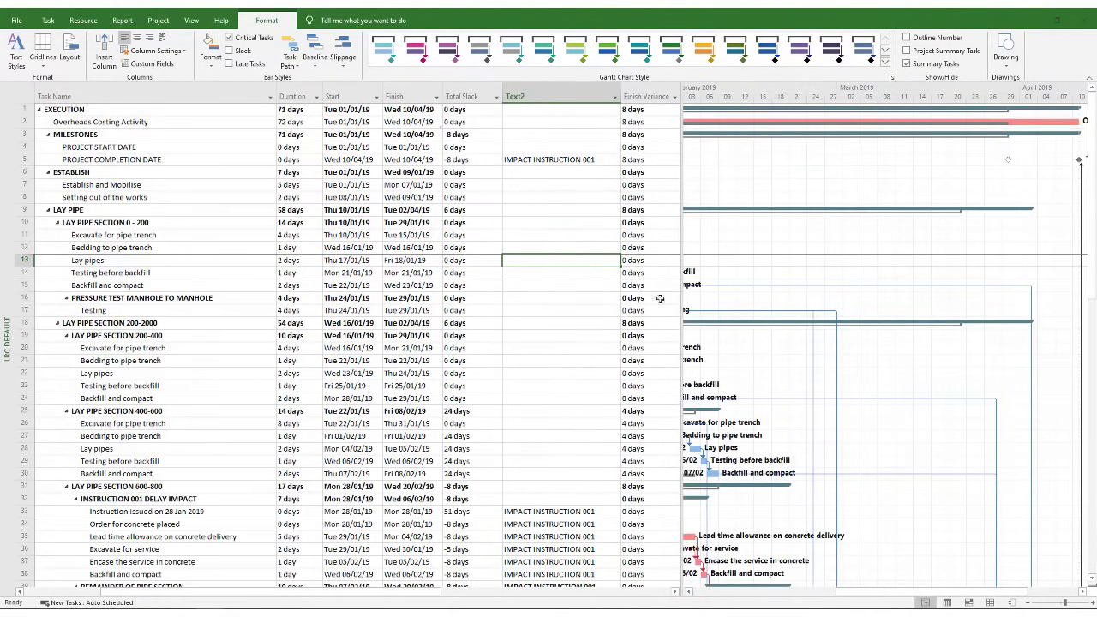
click(631, 373)
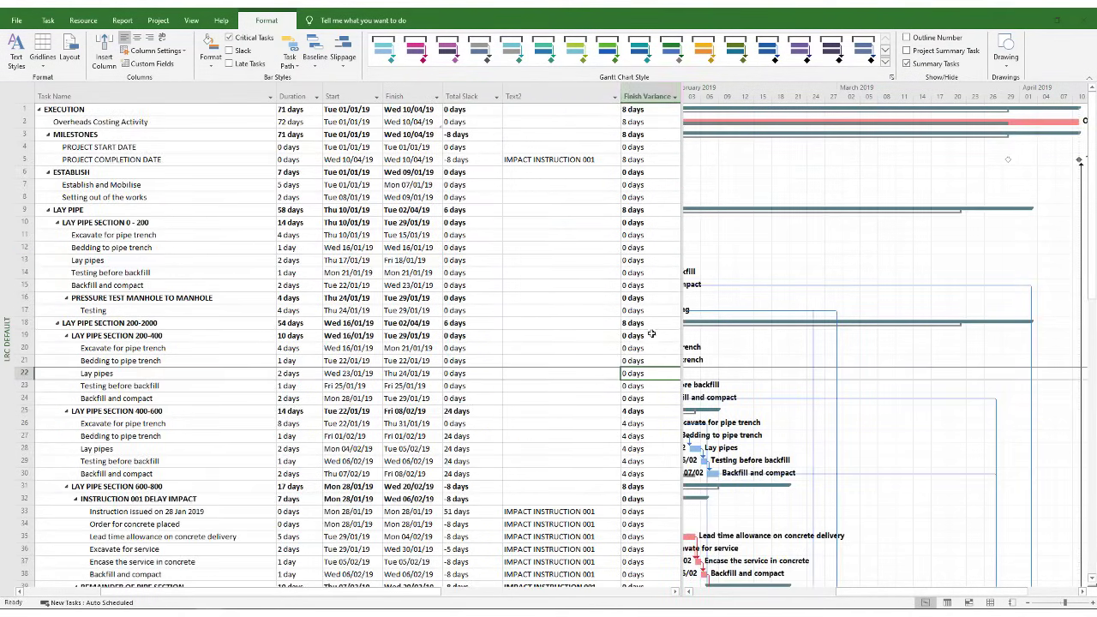
scroll(652, 338, down, 2)
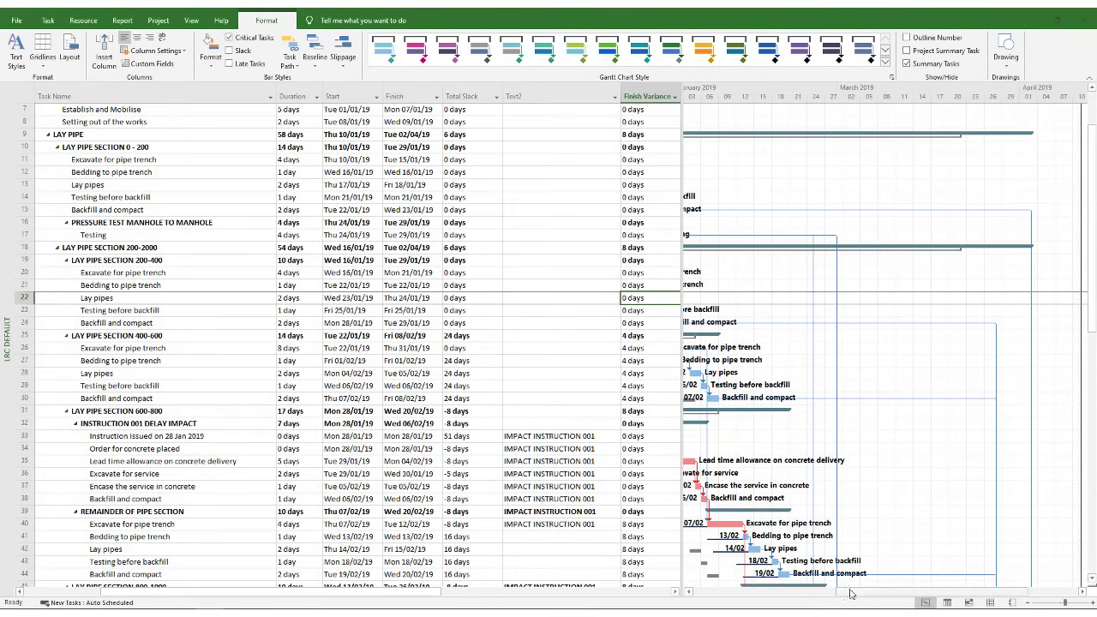
drag(851, 594, 806, 594)
Review the 4 days finish variance of row 26 and the -8 days slack of row 40
click(658, 347)
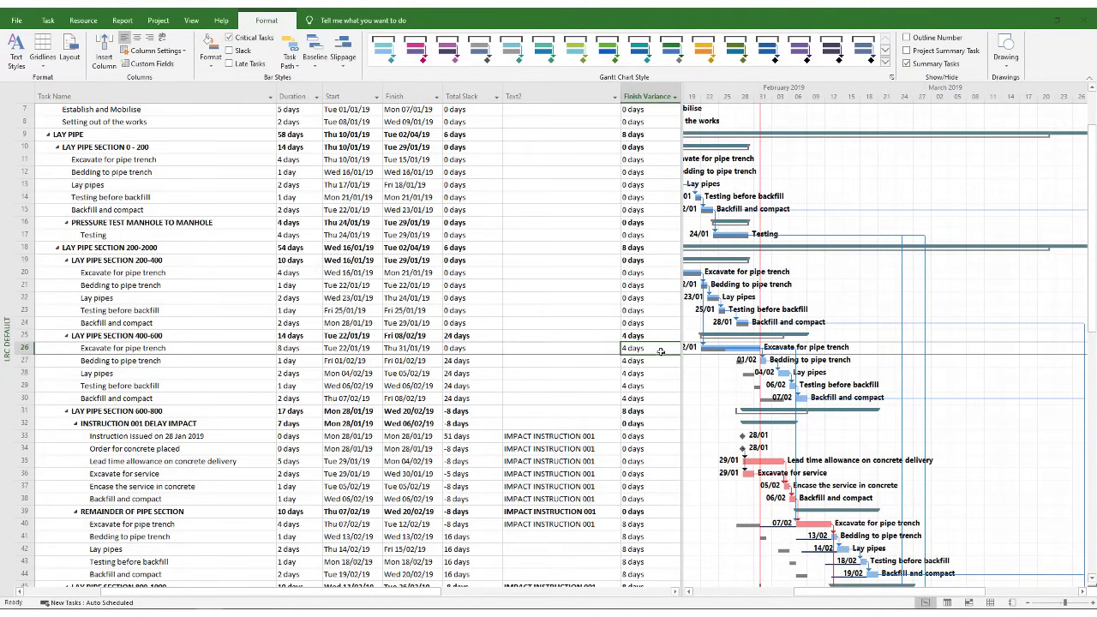
drag(682, 353, 689, 353)
scroll(666, 337, down, 1)
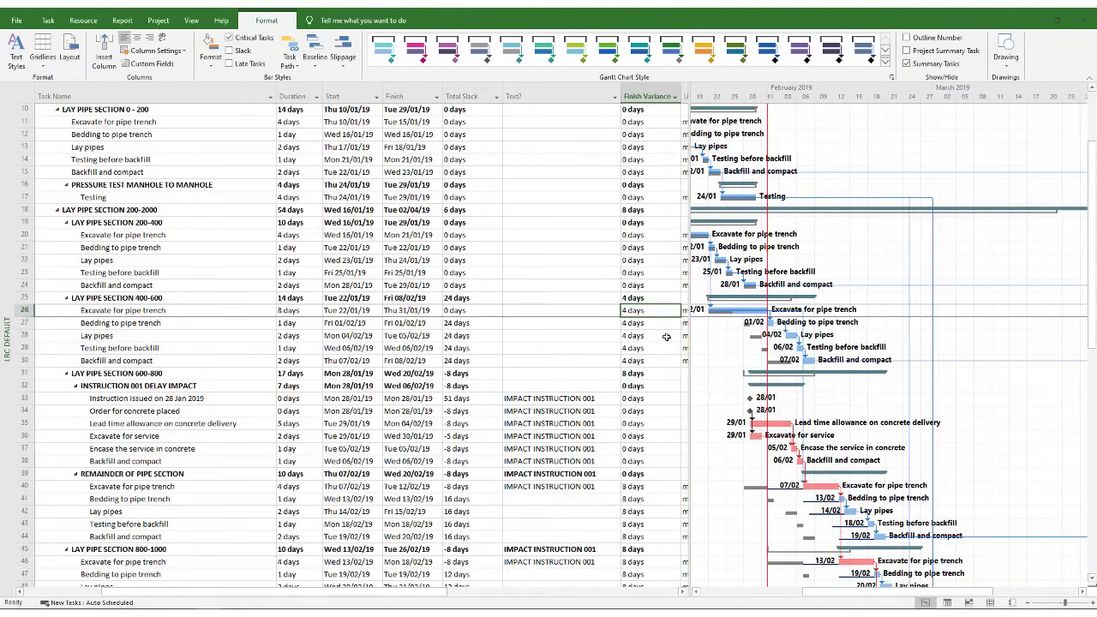
scroll(666, 337, down, 3)
scroll(643, 300, down, 2)
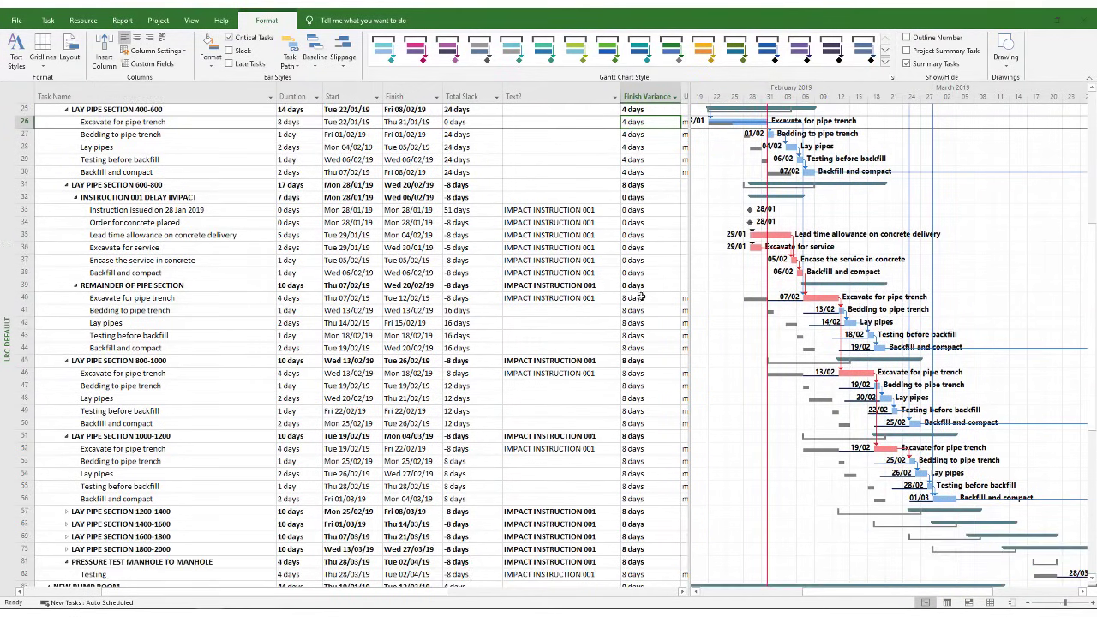
scroll(645, 334, up, 1)
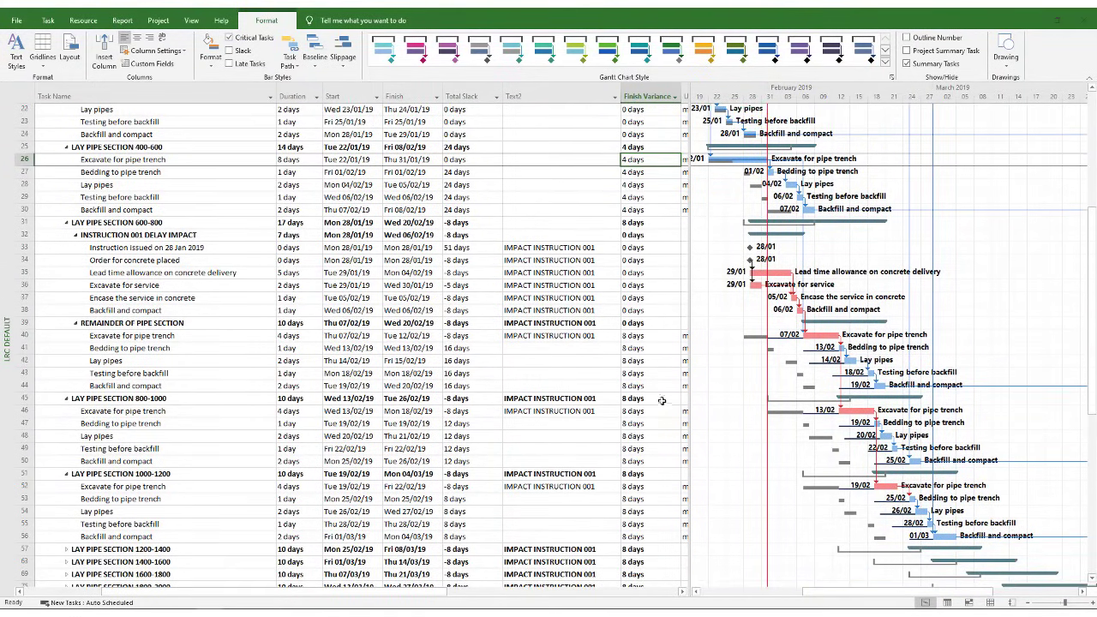
scroll(652, 386, up, 2)
scroll(643, 257, up, 1)
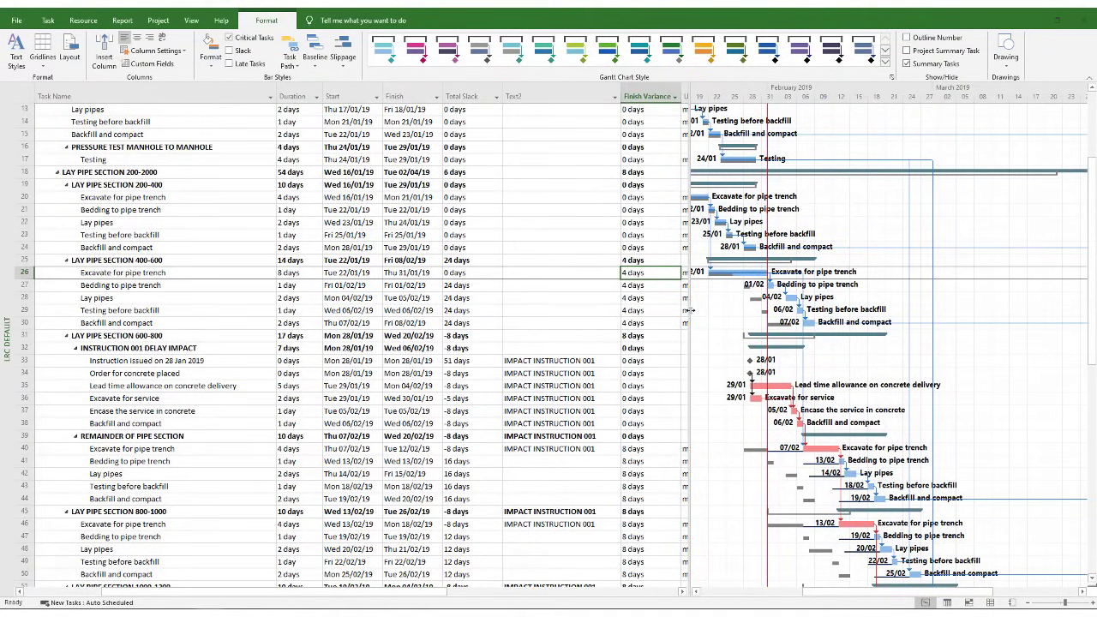
drag(691, 311, 686, 310)
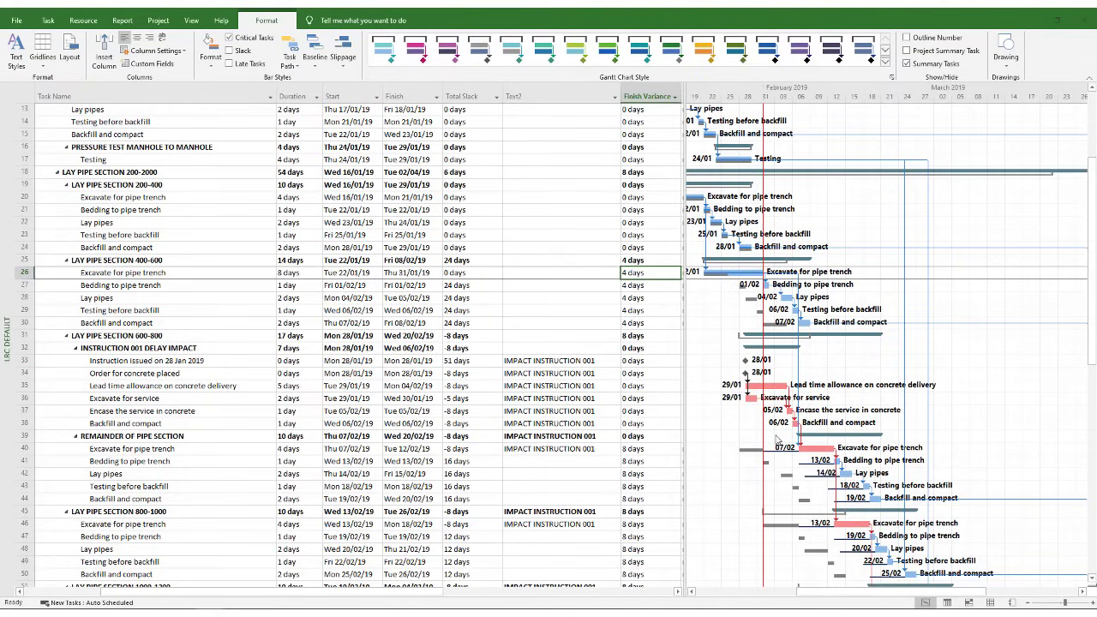
click(473, 449)
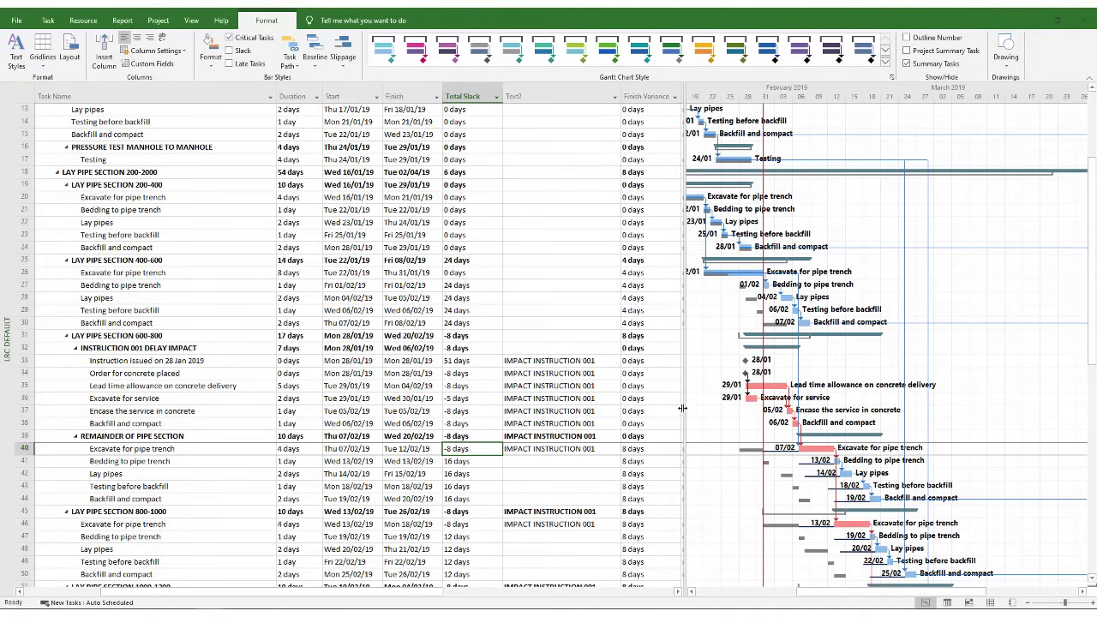
Move the split bar left so the table ends at Text2, hiding Finish Variance
drag(680, 408, 624, 409)
scroll(591, 399, down, 3)
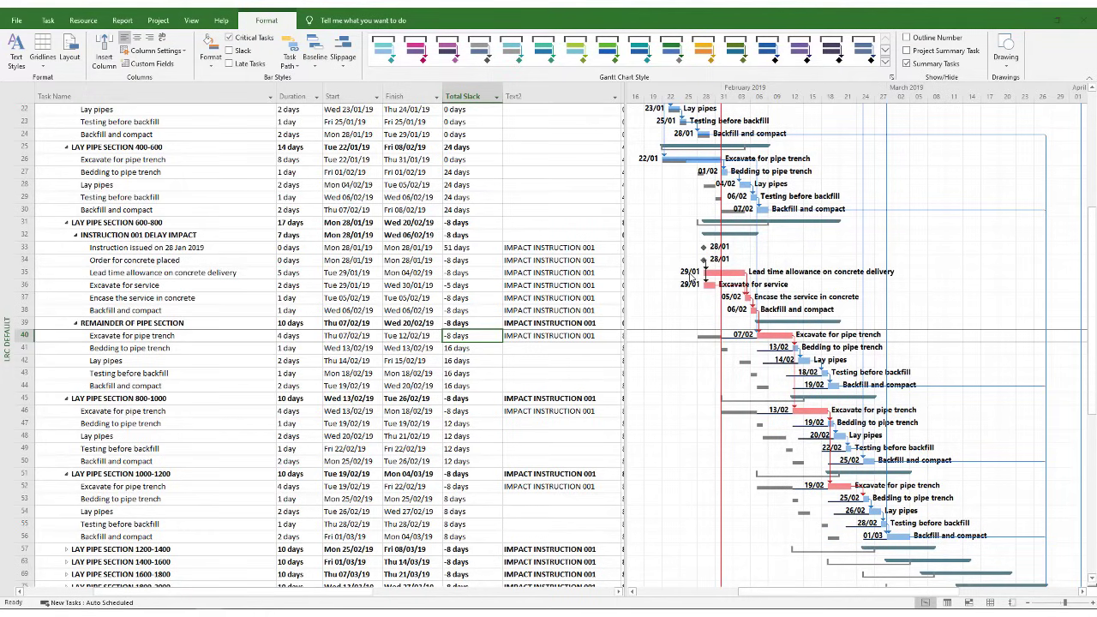
click(245, 272)
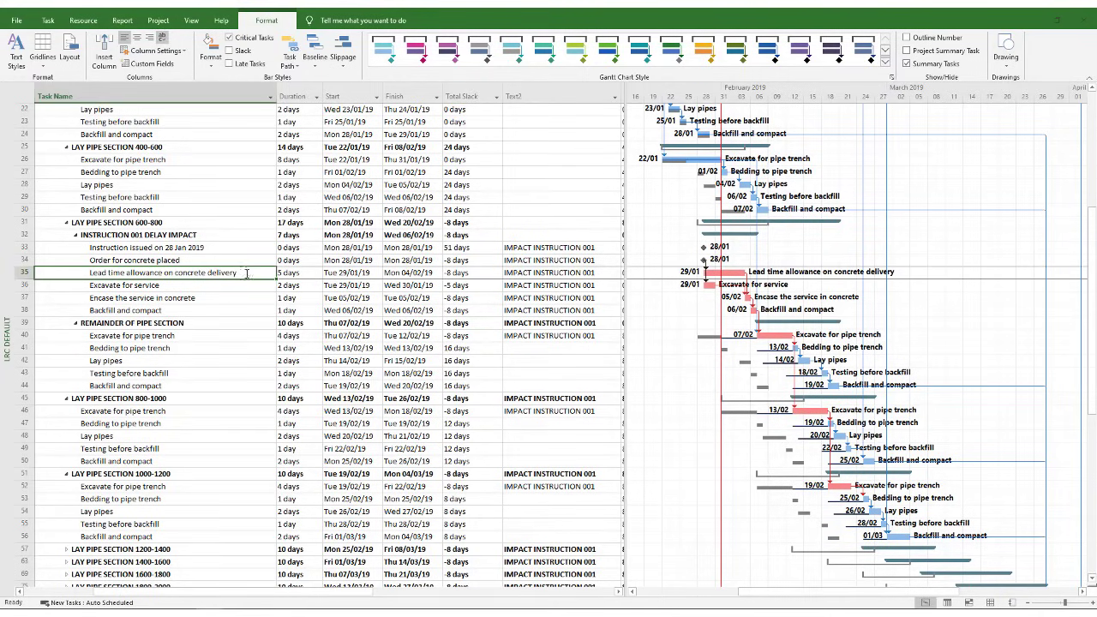
click(248, 285)
click(306, 284)
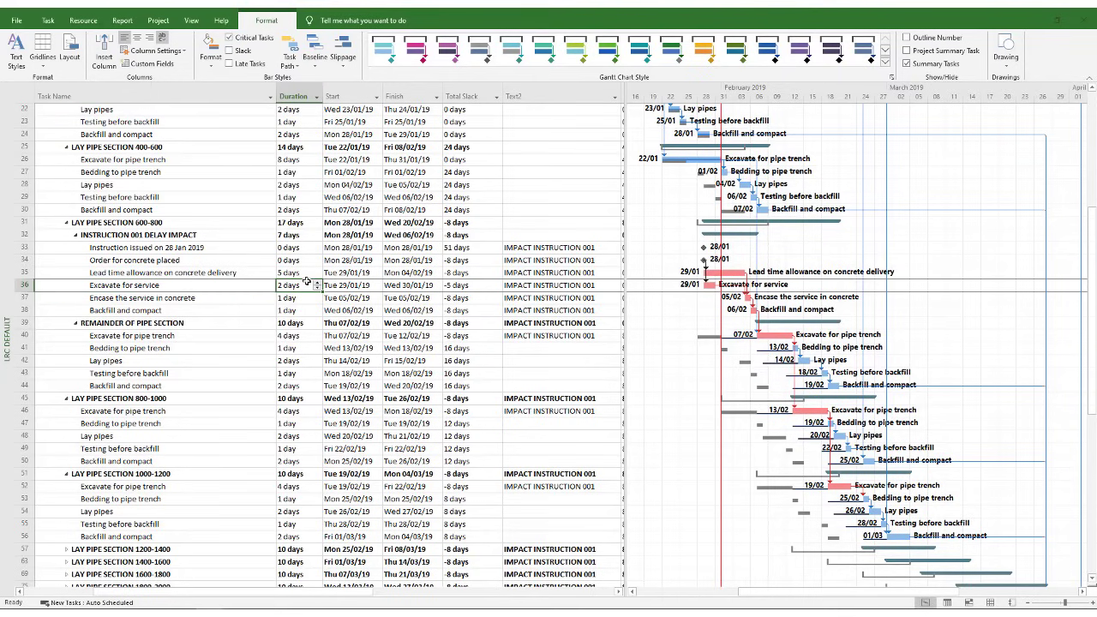
click(262, 298)
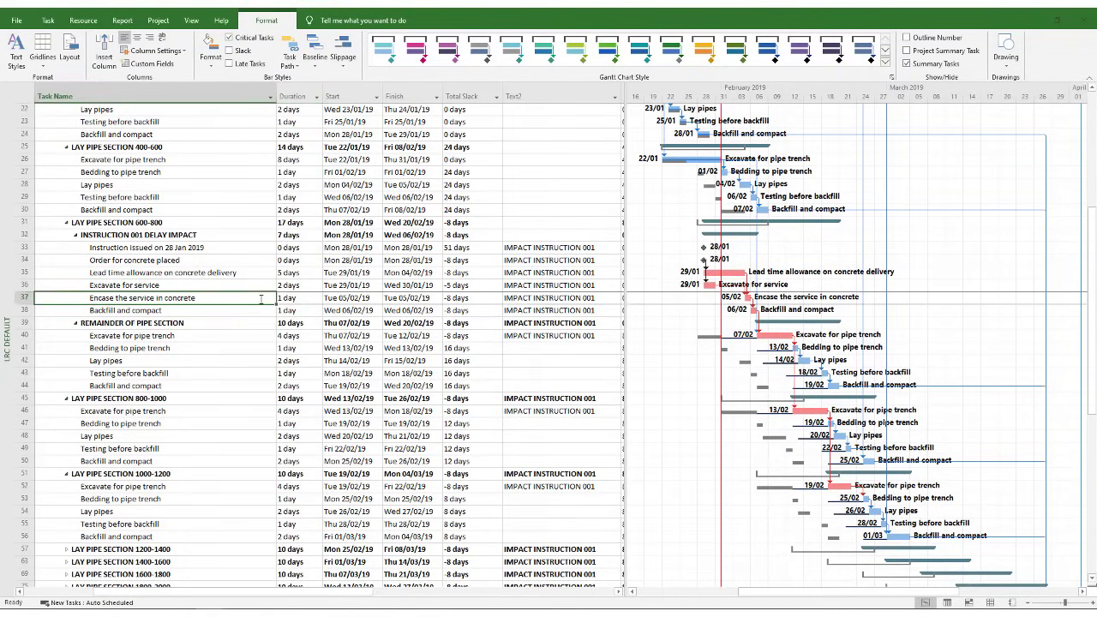
click(295, 310)
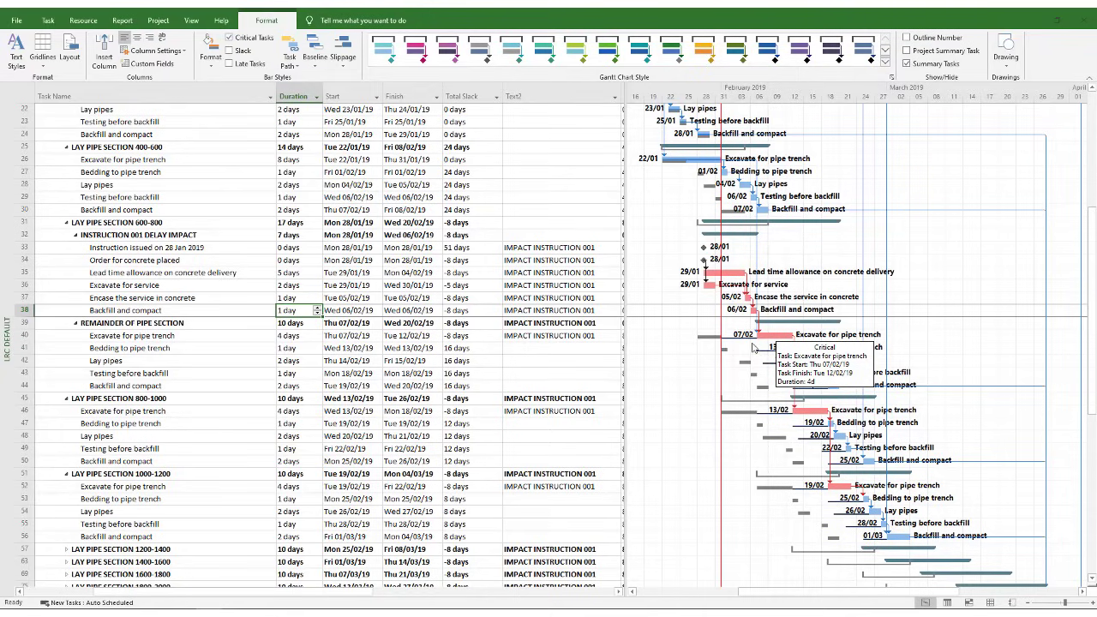
scroll(754, 343, up, 2)
scroll(751, 322, down, 4)
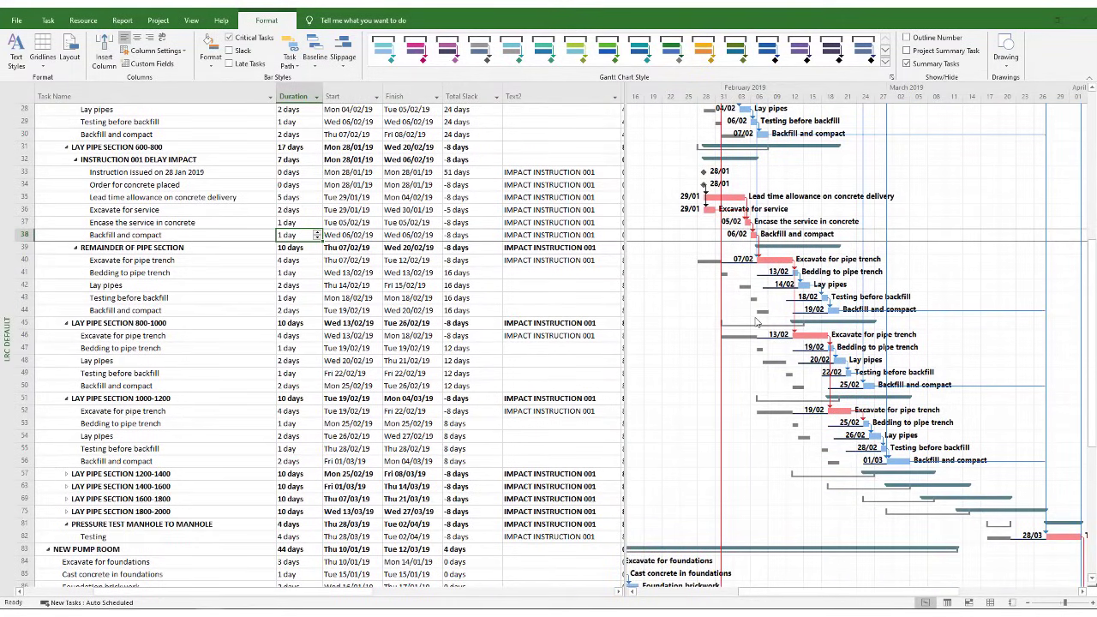
scroll(754, 322, down, 1)
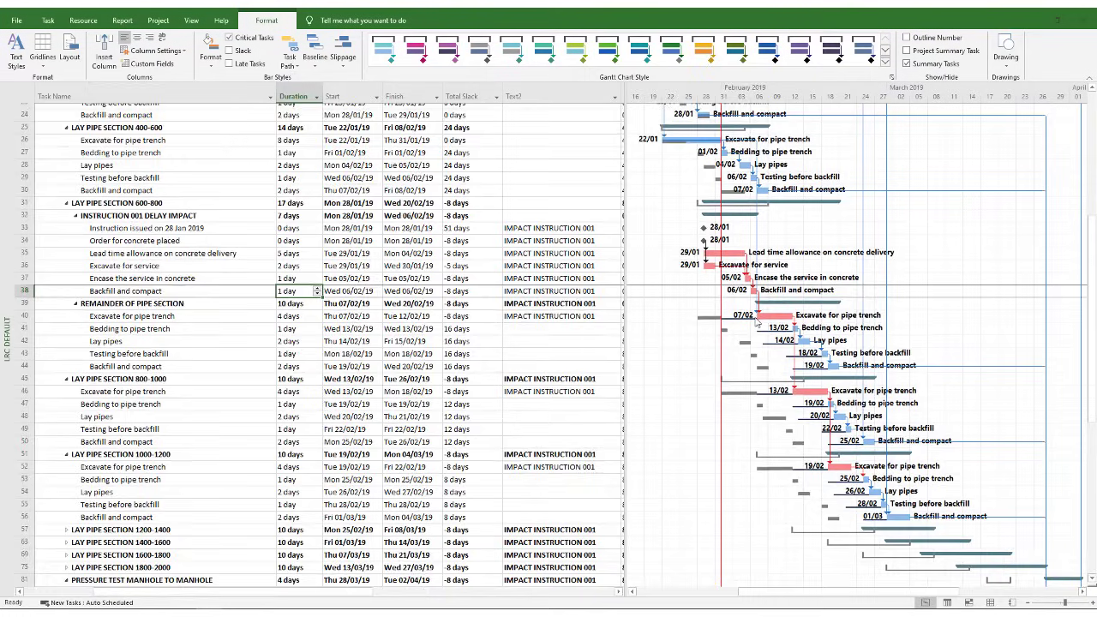
scroll(751, 323, up, 3)
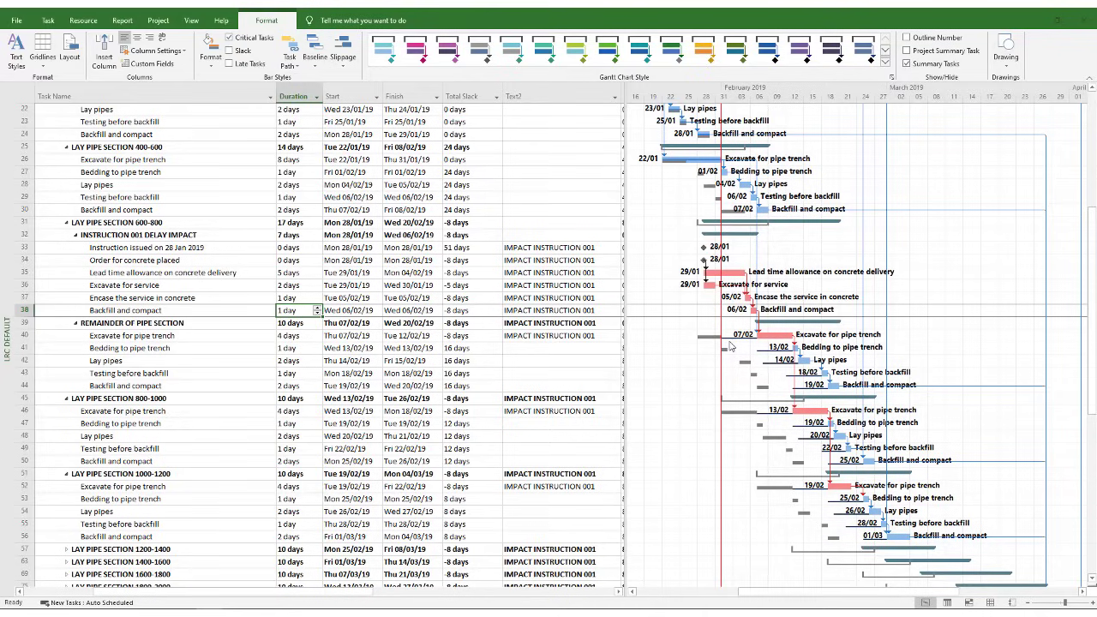
scroll(729, 346, up, 5)
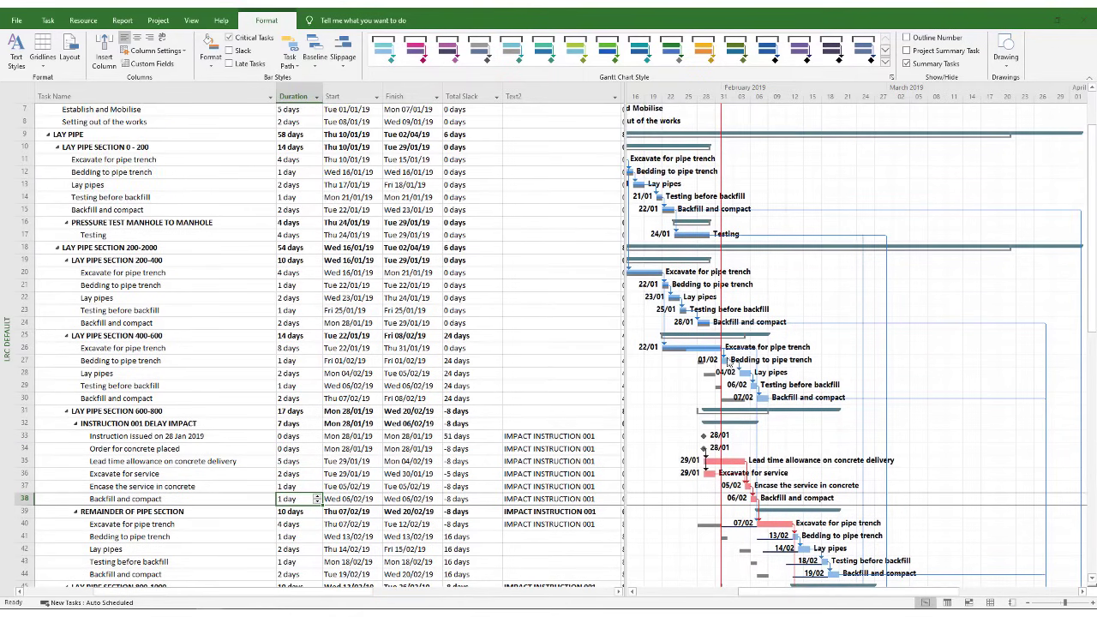
mouse_move(727, 365)
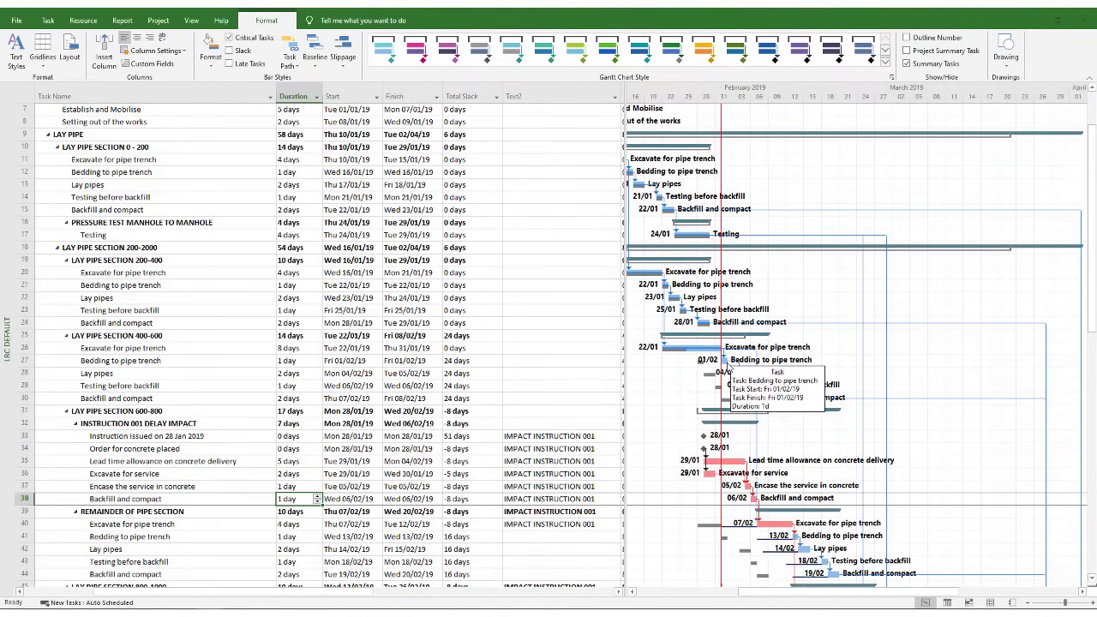